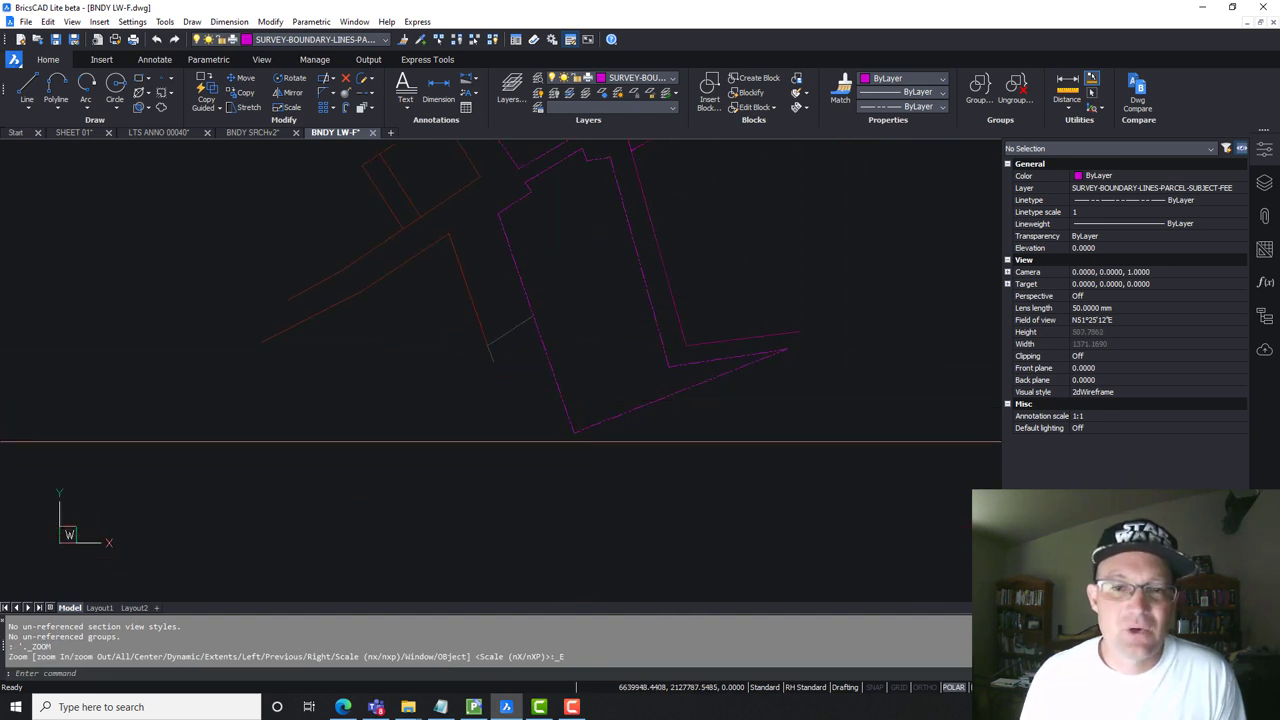
Step: Recentre the parcel linework to check it, then save BNDY LW-F.dwg
key("ctrl")
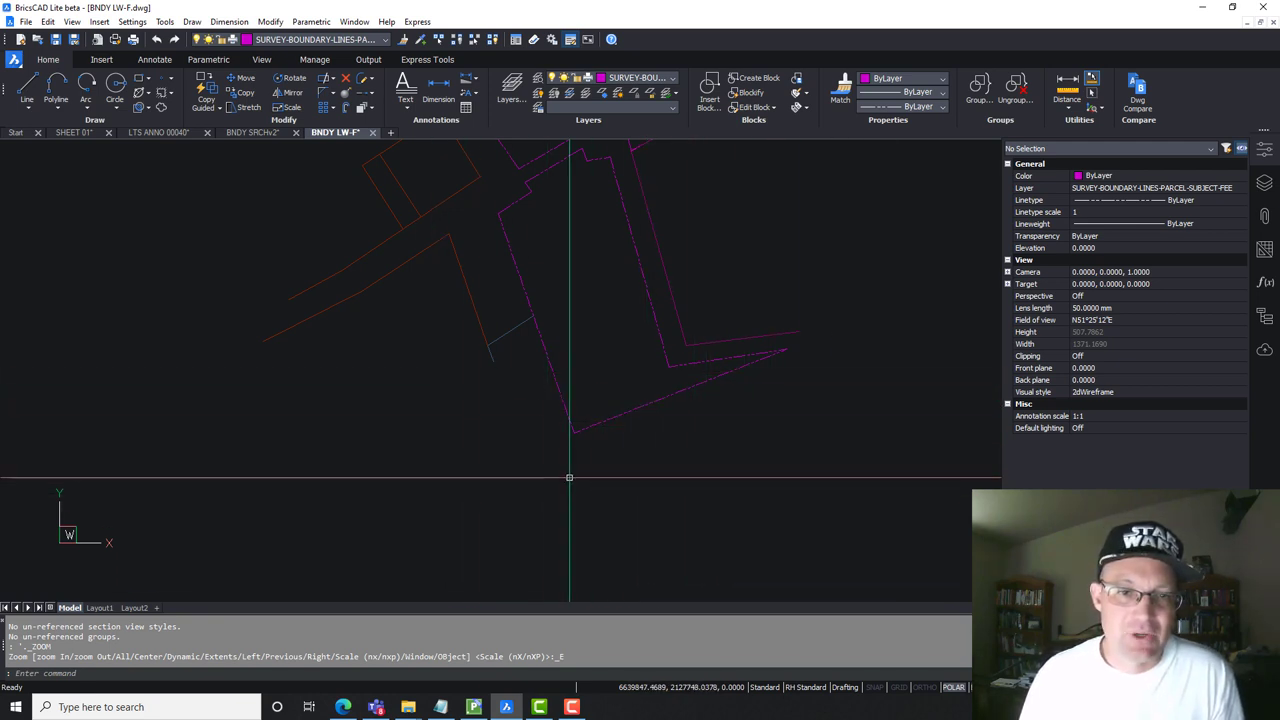
mouse_move(554, 457)
middle_mouse_down()
mouse_move(467, 442)
mouse_move(514, 443)
mouse_move(551, 469)
mouse_move(560, 540)
middle_mouse_up()
middle_click_drag(514, 401, 548, 463)
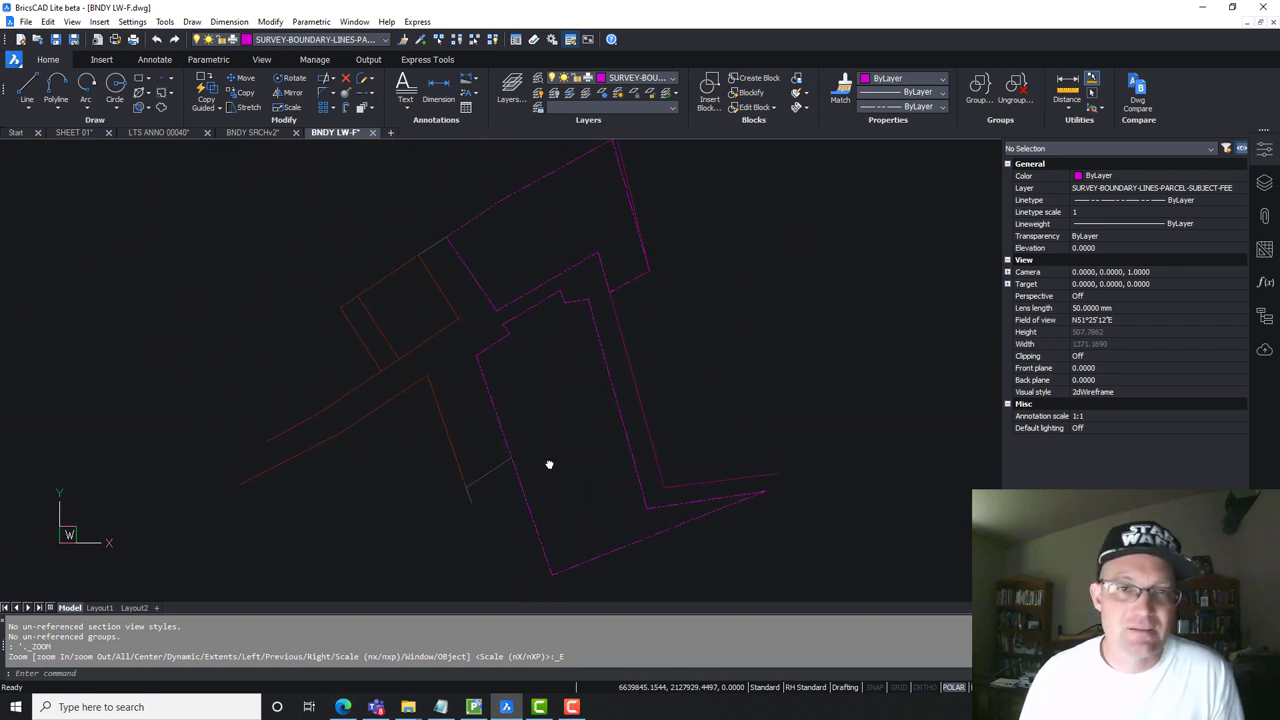
left_click(57, 42)
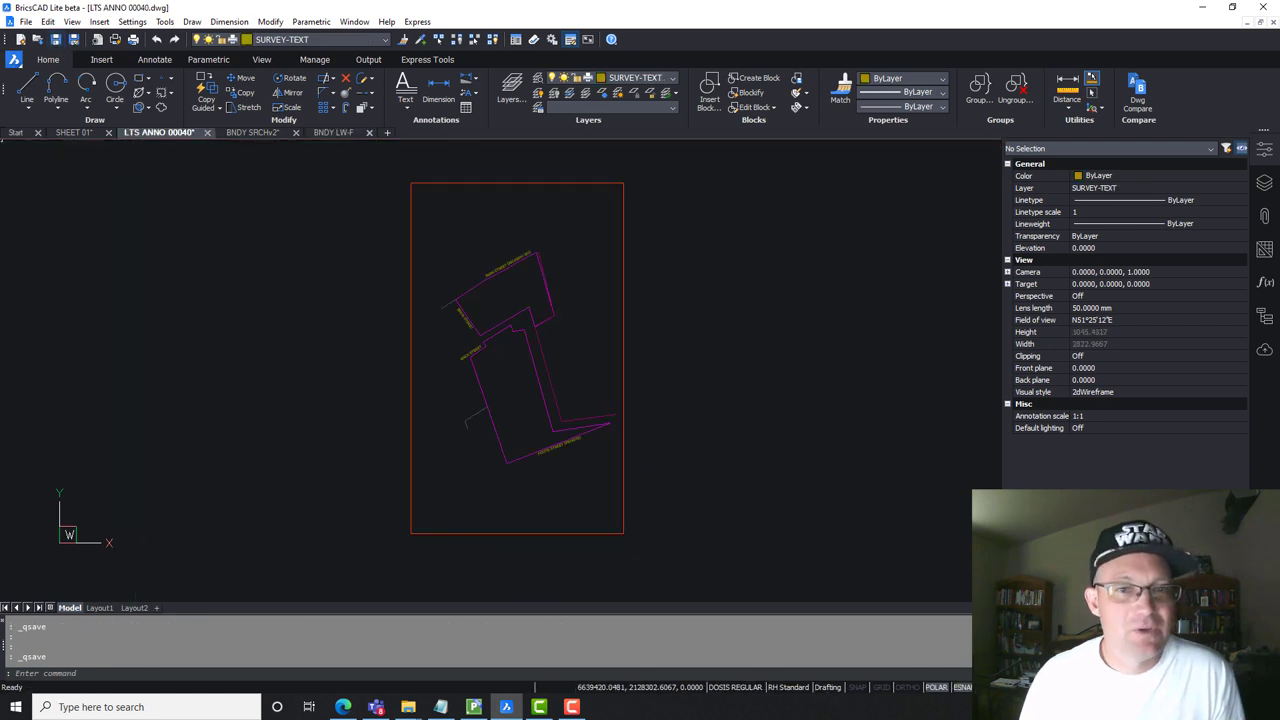
Step: Reload the BNDY LW-F attachment and zoom to inspect the updated magenta boundary
left_click(1264, 218)
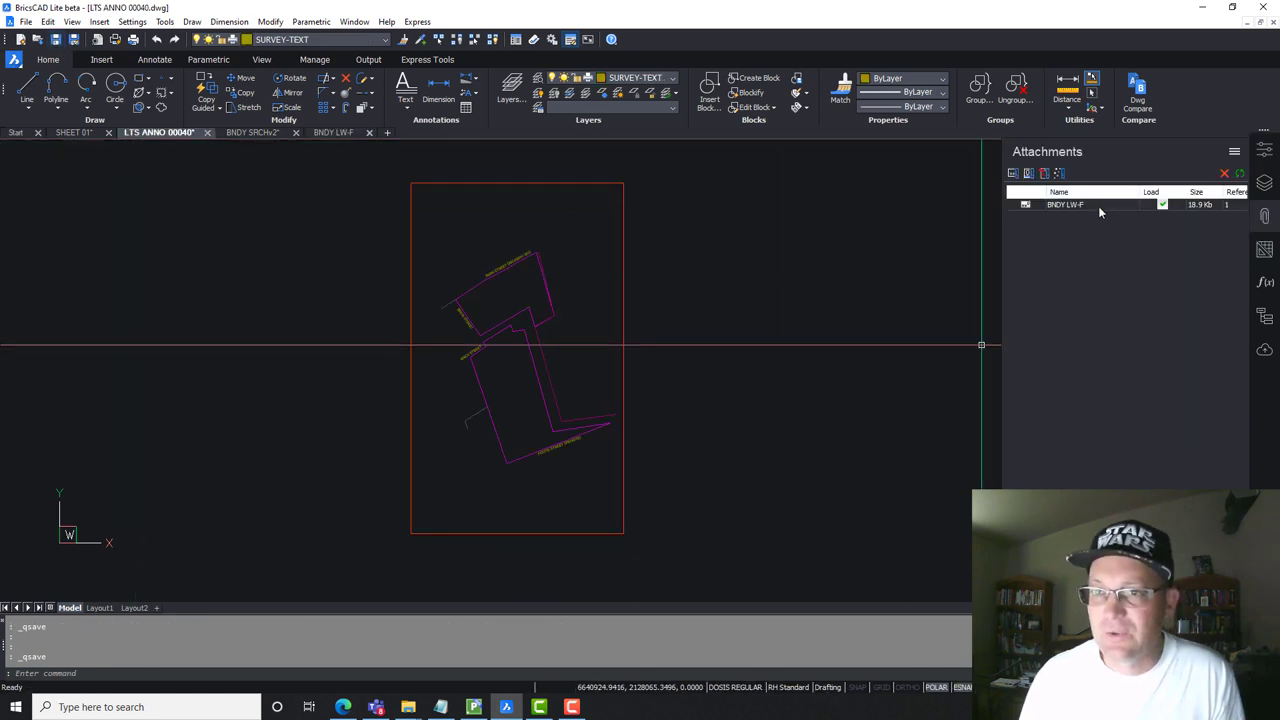
right_click(1100, 207)
left_click(1092, 269)
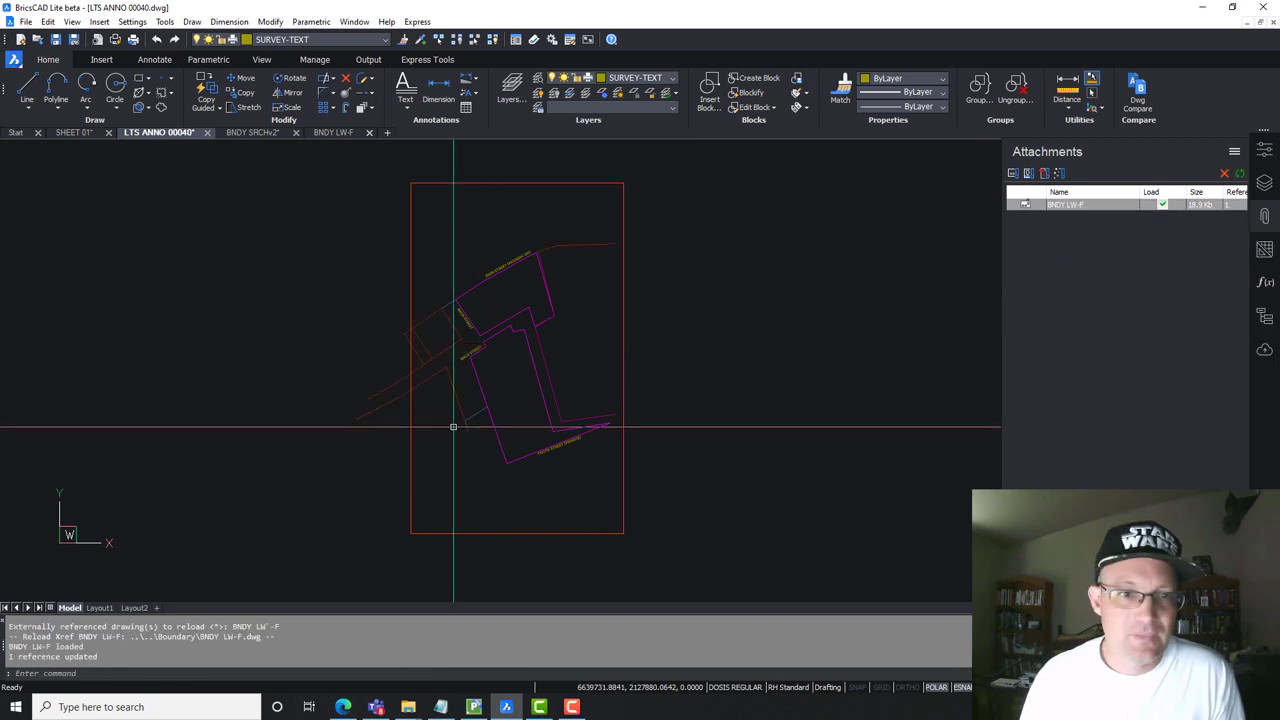
scroll(455, 405, "up", 5)
scroll(651, 292, "down", 5)
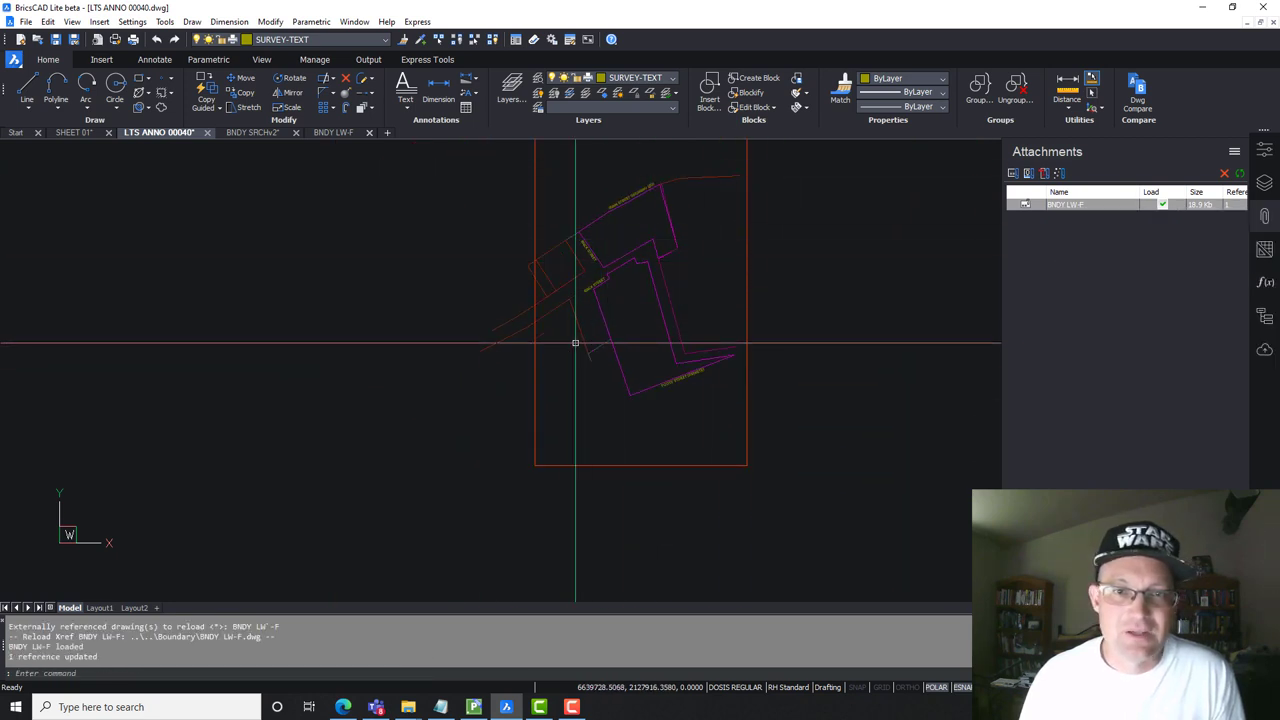
scroll(646, 184, "up", 5)
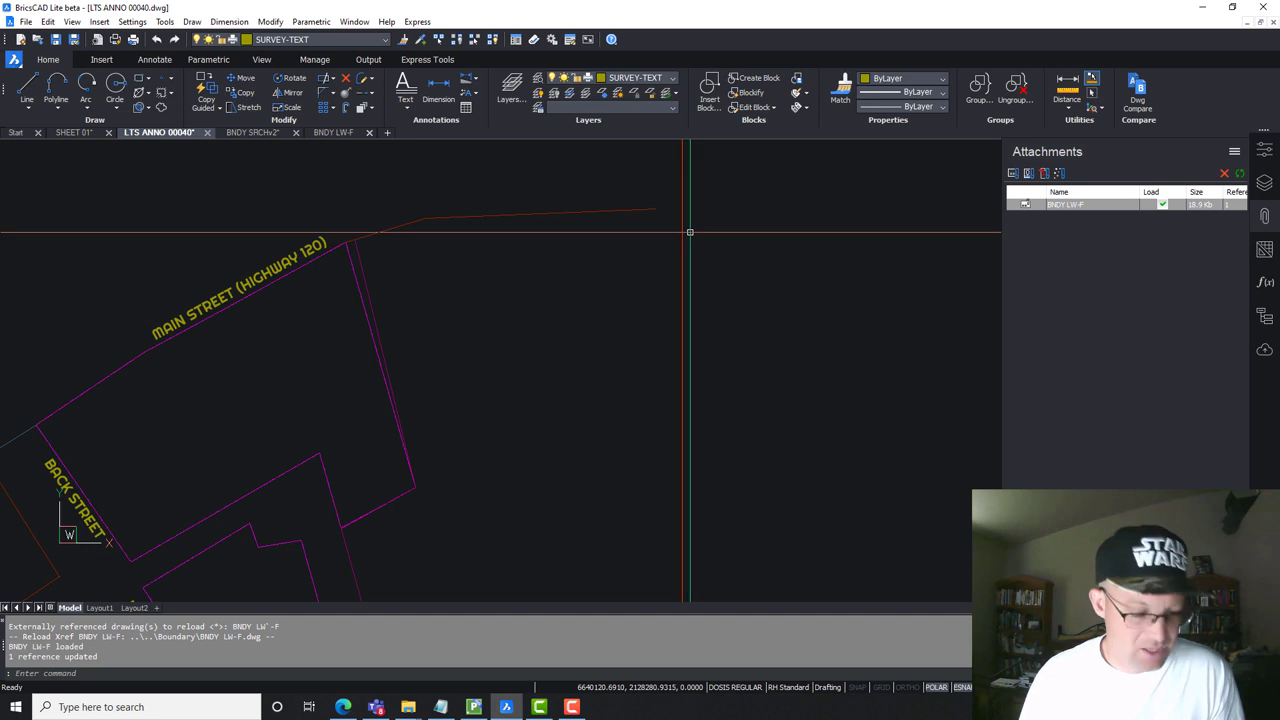
scroll(700, 280, "down", 5)
scroll(749, 291, "up", 4)
scroll(700, 386, "down", 5)
scroll(700, 320, "up", 5)
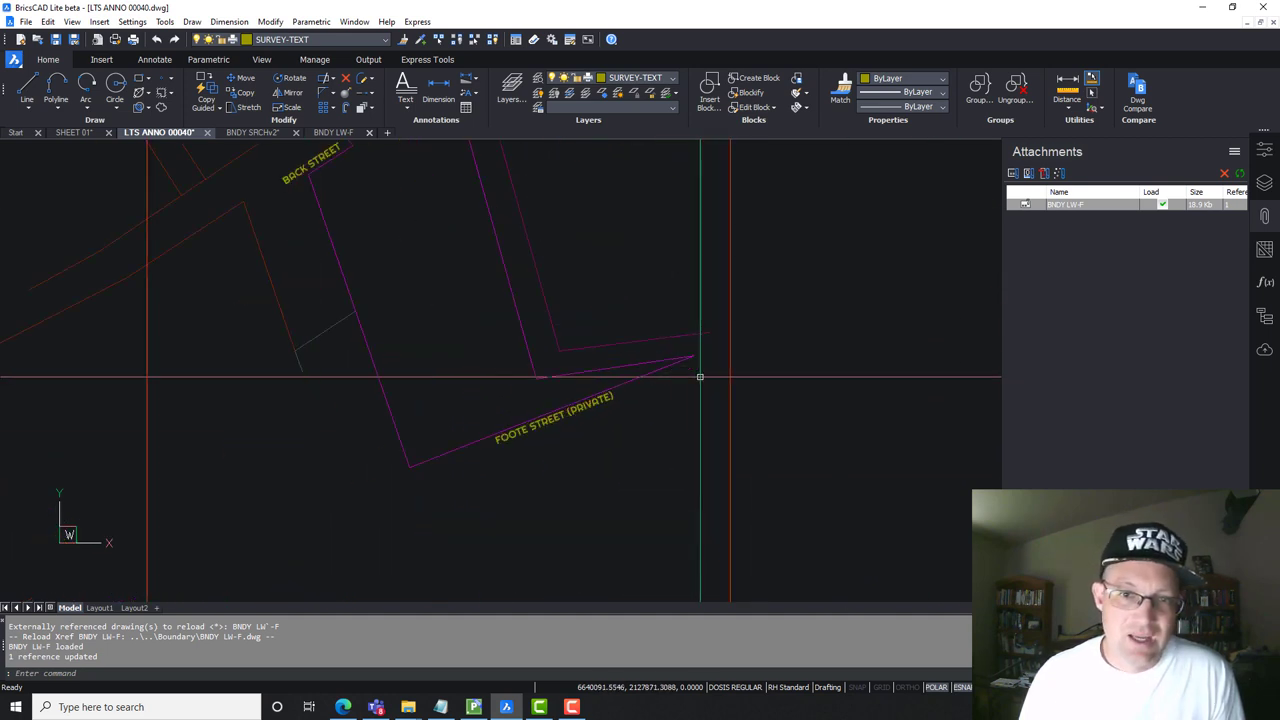
scroll(708, 408, "down", 6)
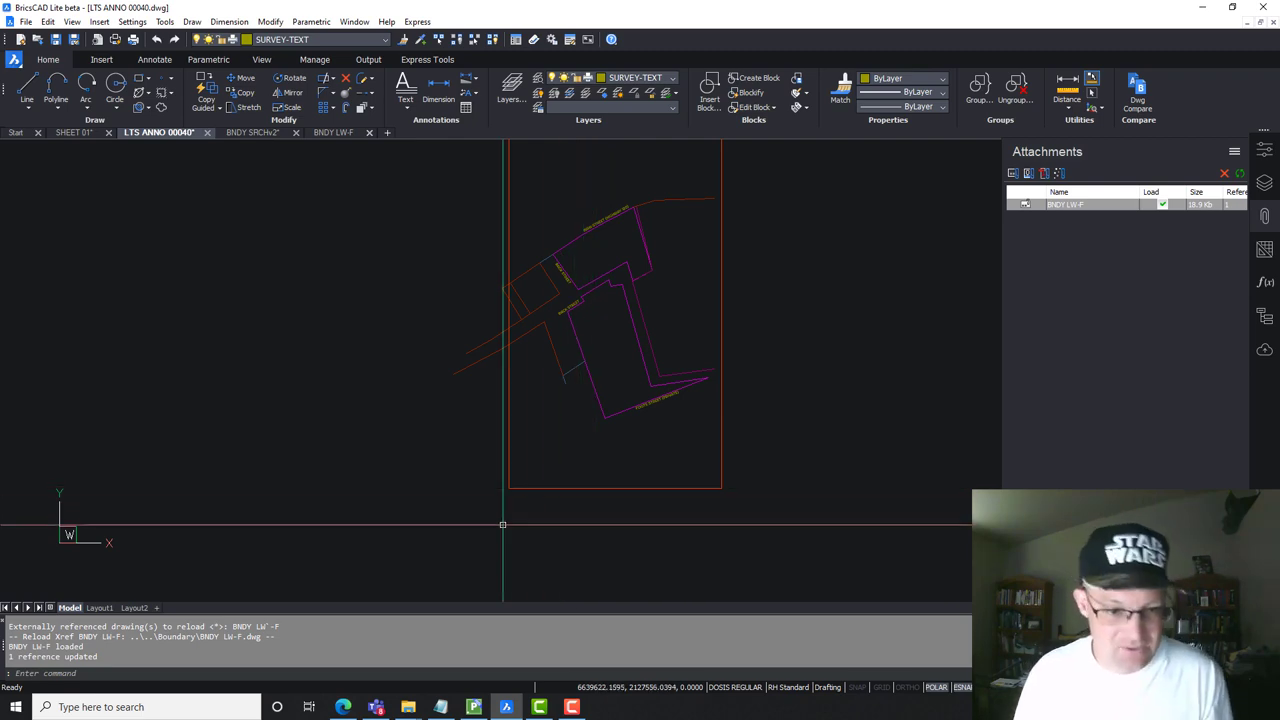
Step: Bring the File Explorer window to the front
mouse_move(408, 707)
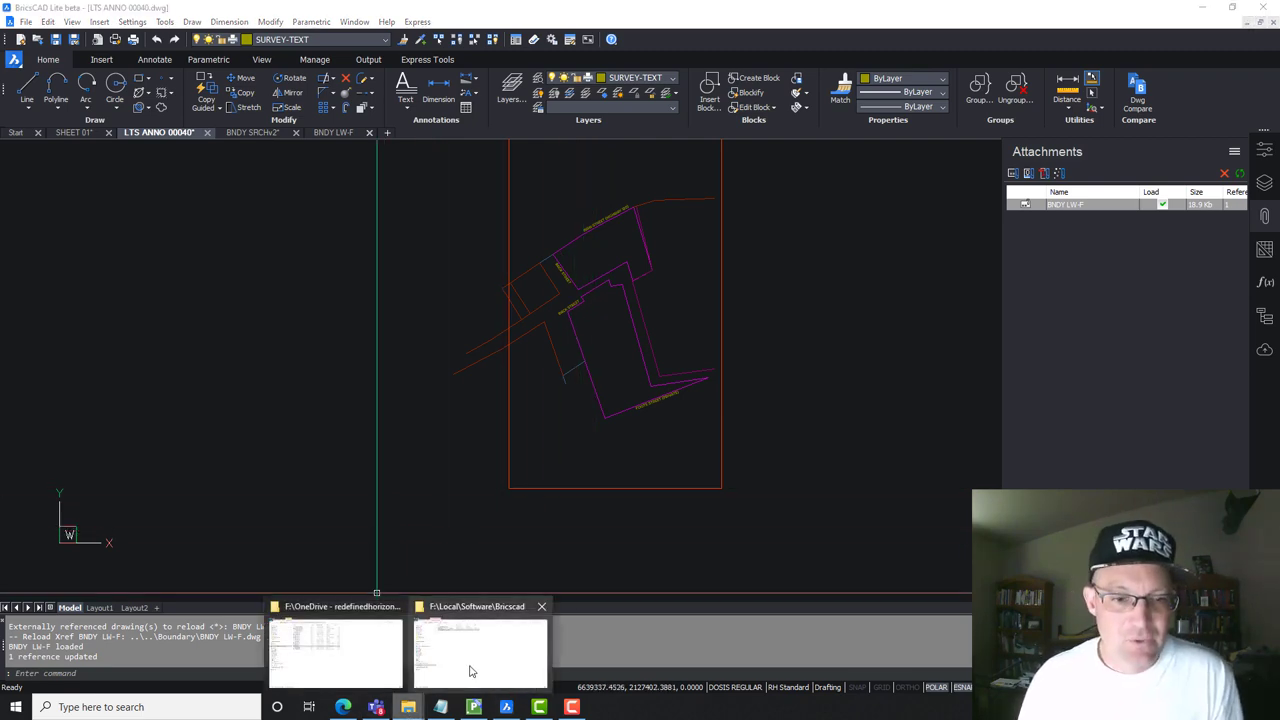
mouse_move(470, 670)
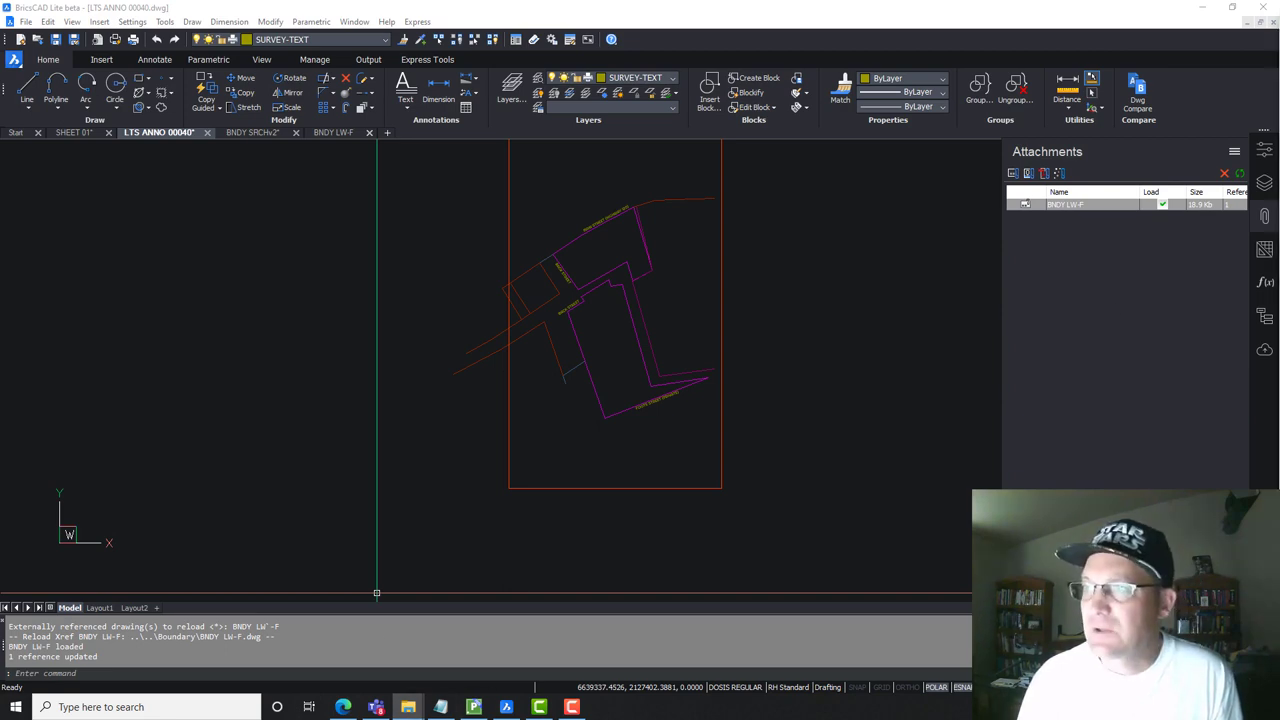
key("alt+Tab")
Step: Open APN 007-073.pdf from the Groveland job's Research > Tax Assessor folder
left_click(1096, 25)
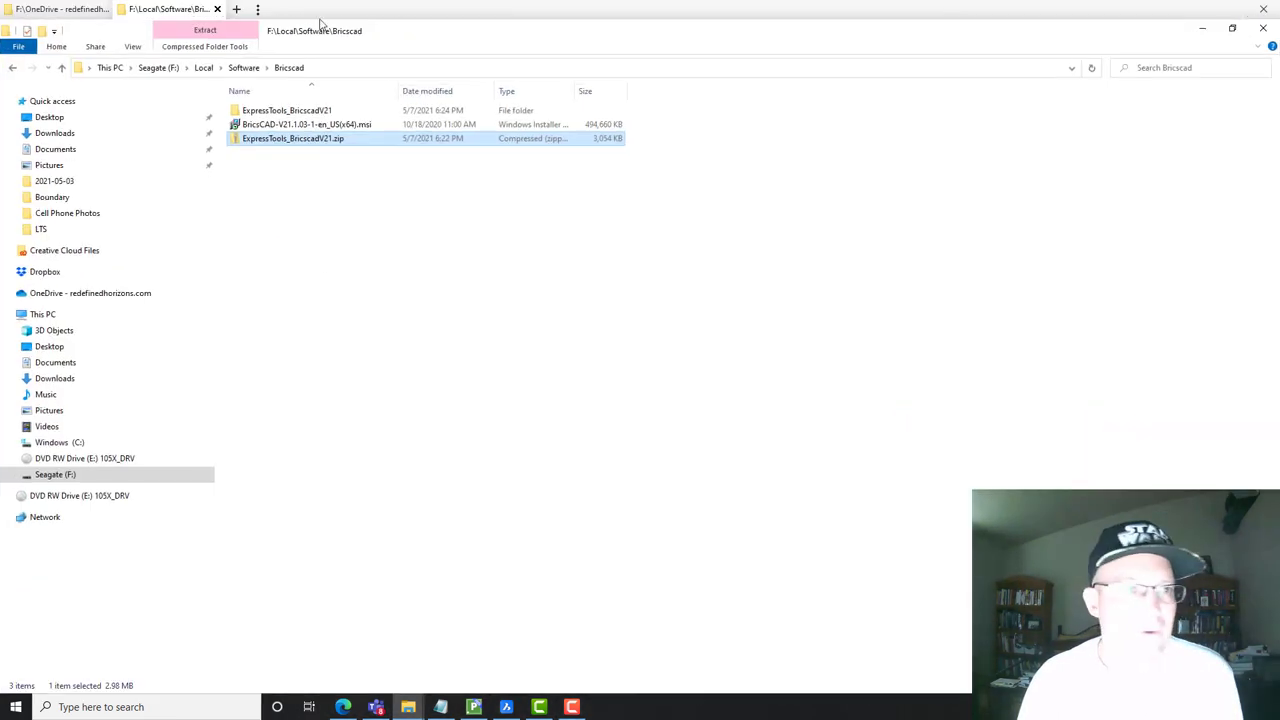
left_click(55, 10)
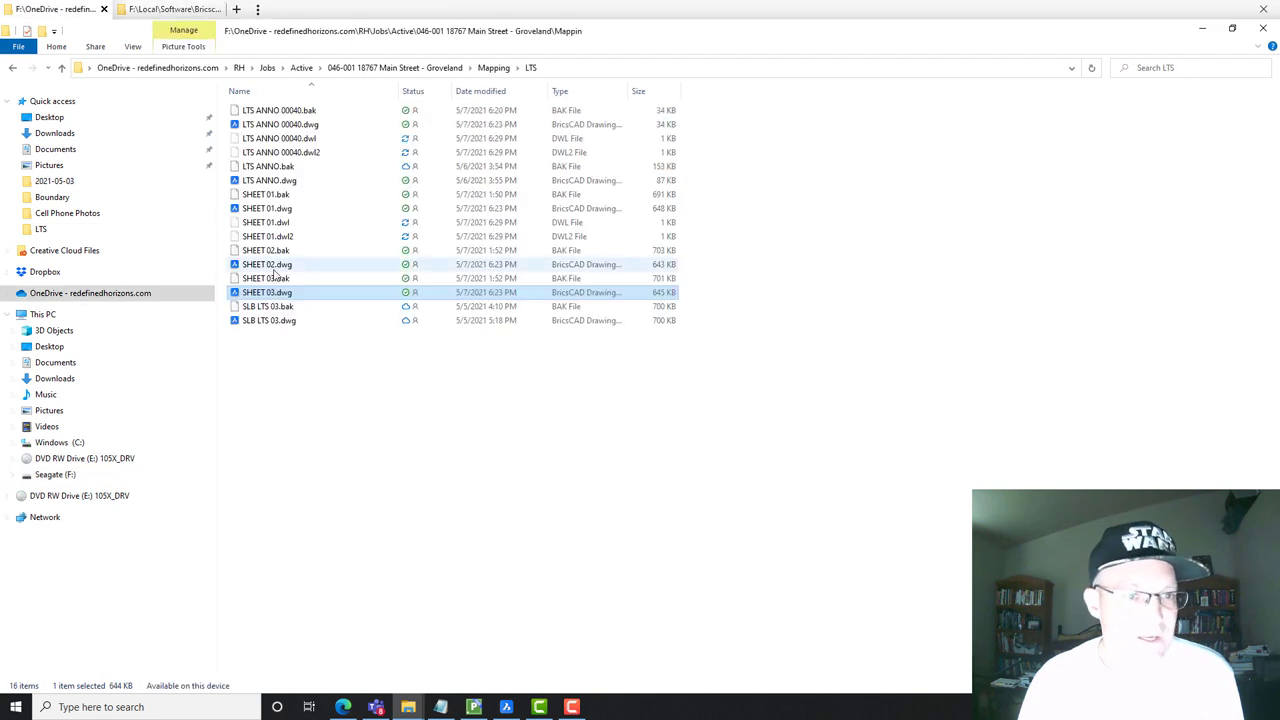
left_click(430, 68)
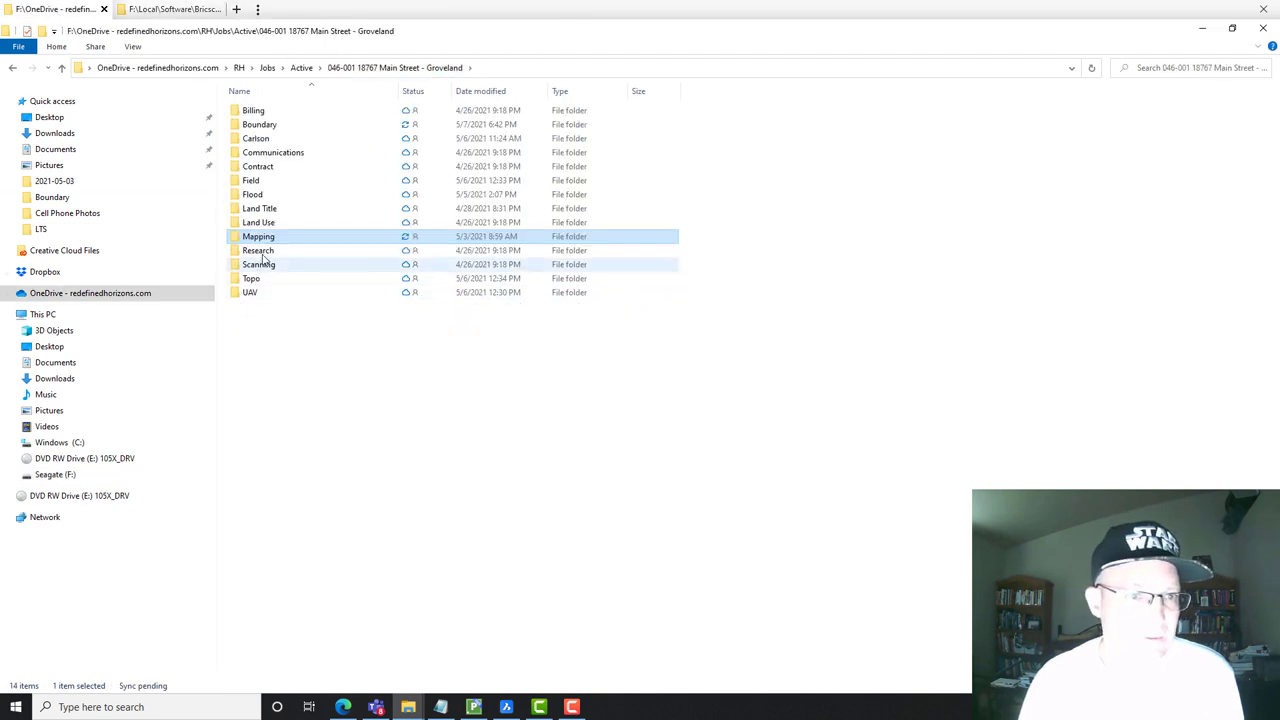
double_click(248, 250)
double_click(277, 138)
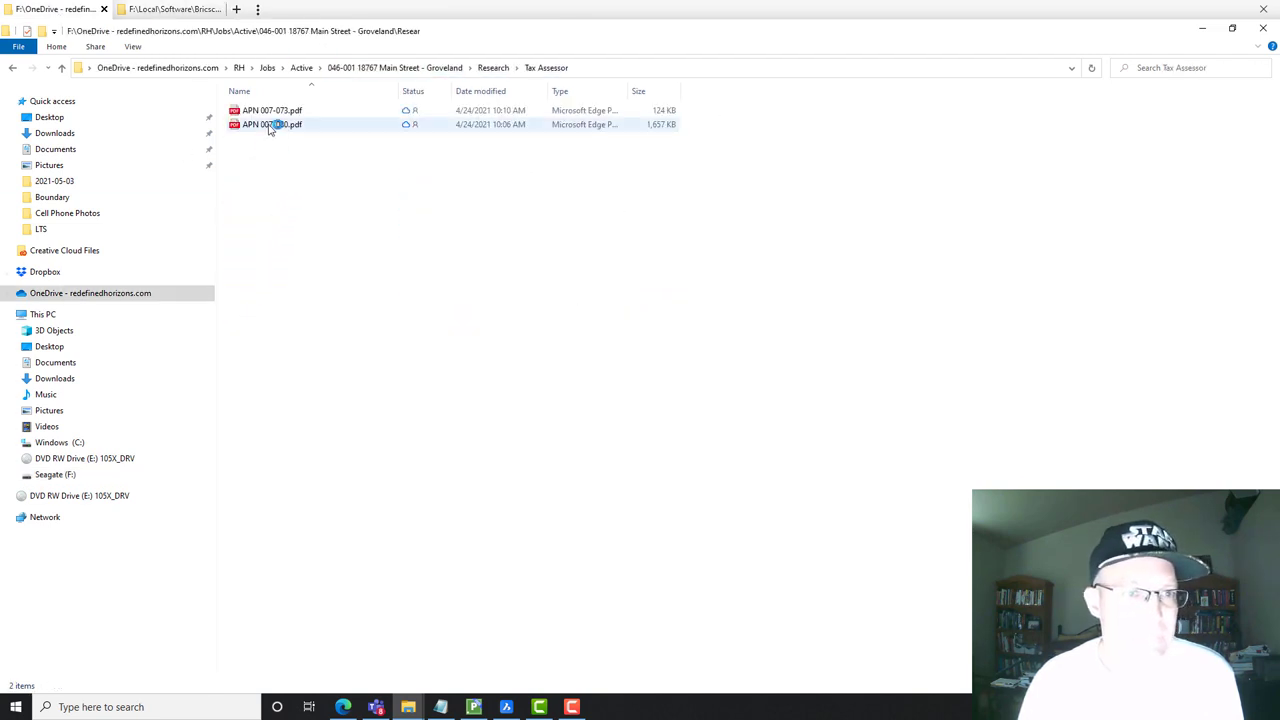
left_click(270, 113)
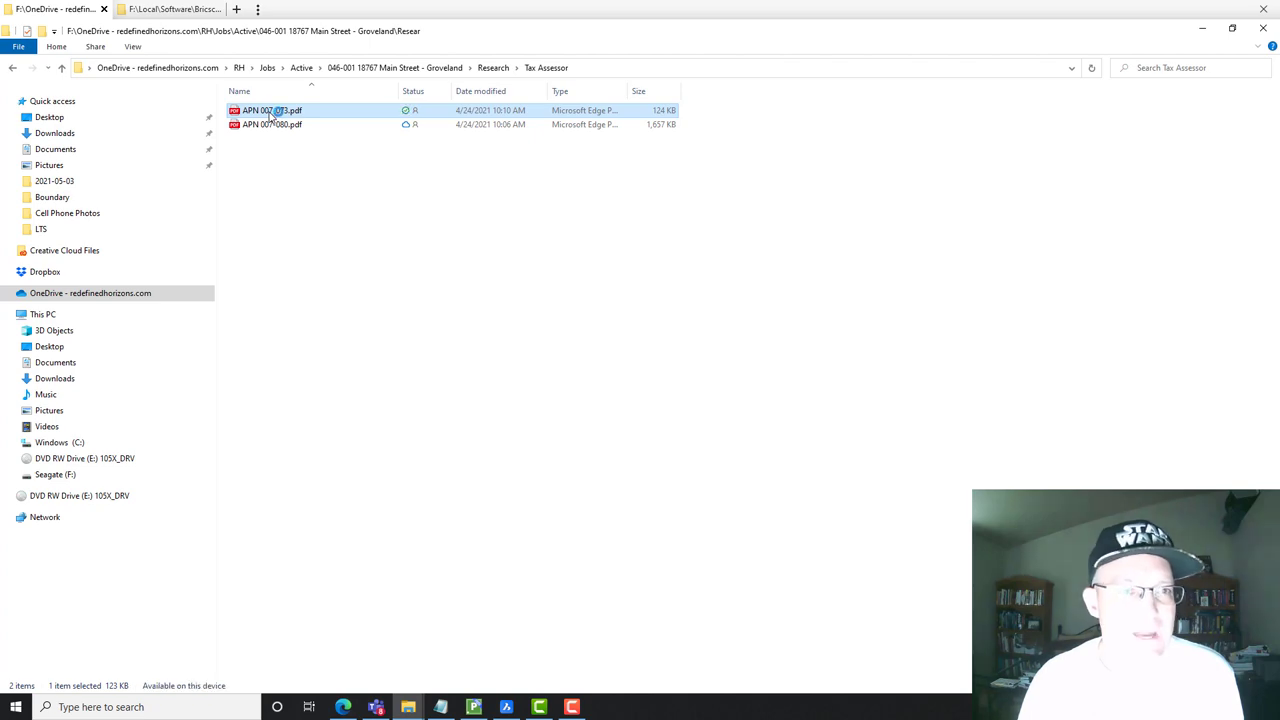
double_click(270, 112)
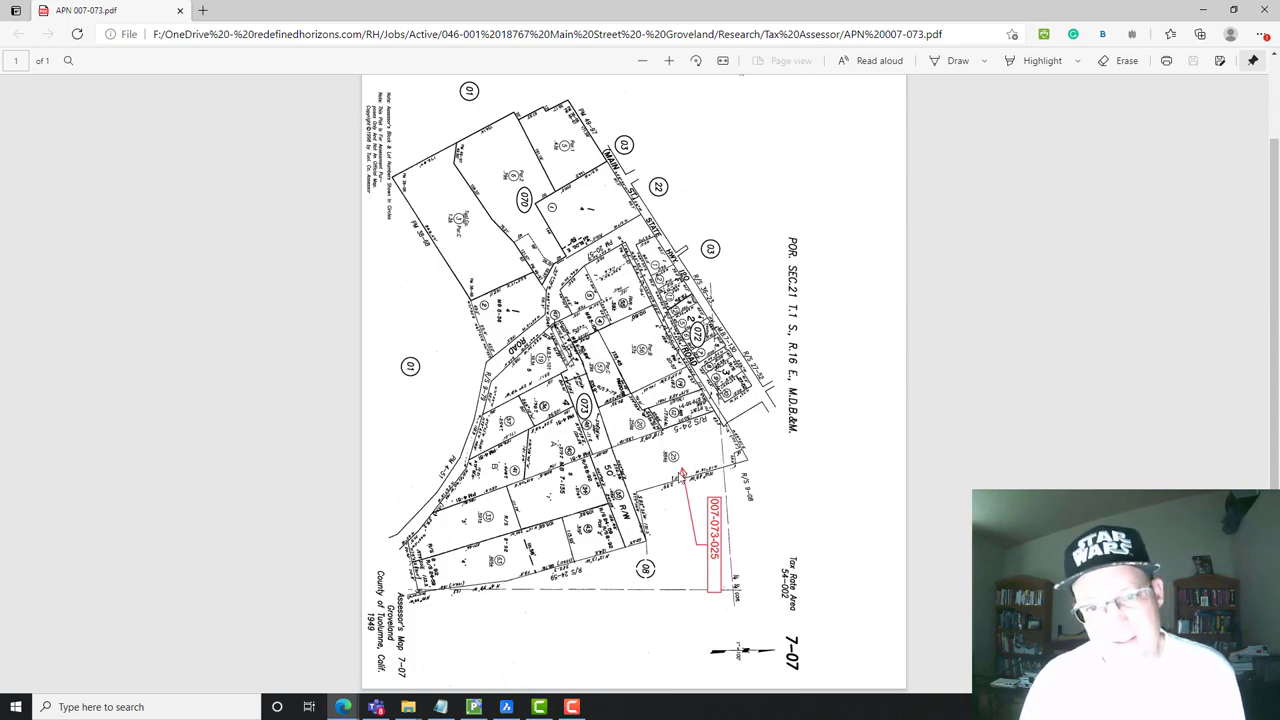
Step: Rotate the assessor map three quarter turns into landscape and check parcel 007-073-025
scroll(637, 519, "up", 3, "ctrl")
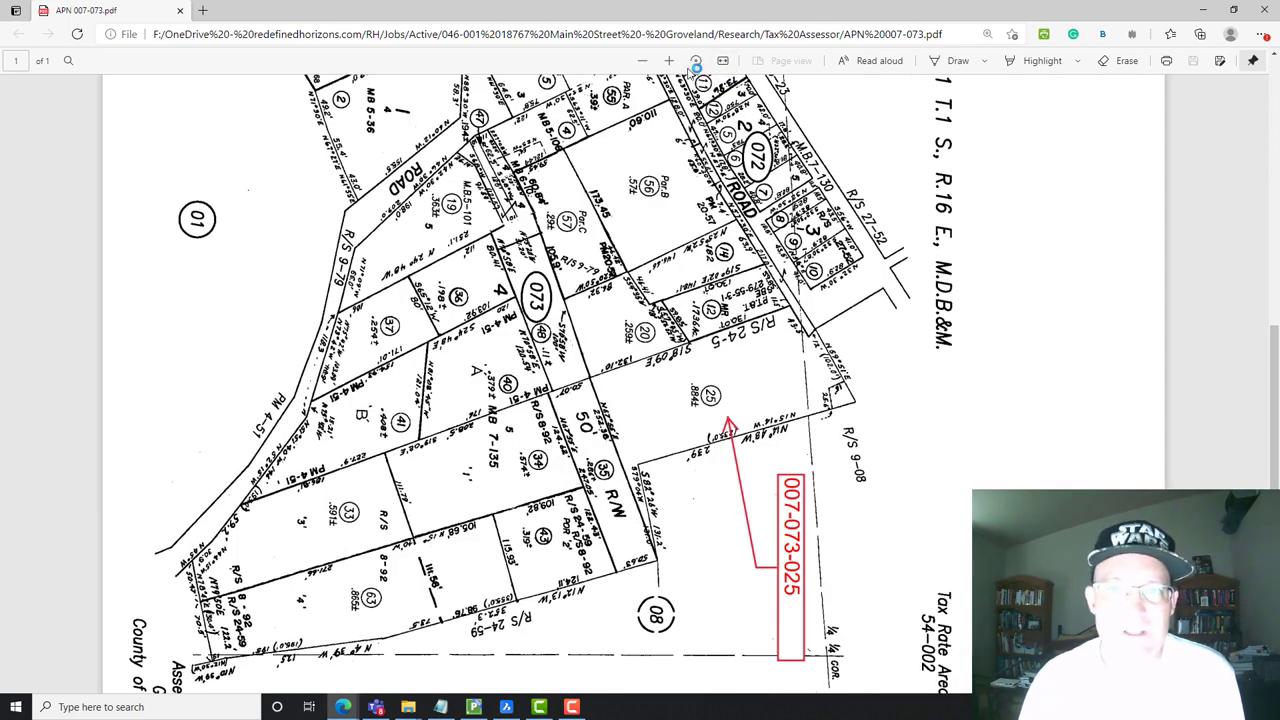
left_click(695, 62)
left_click(695, 62)
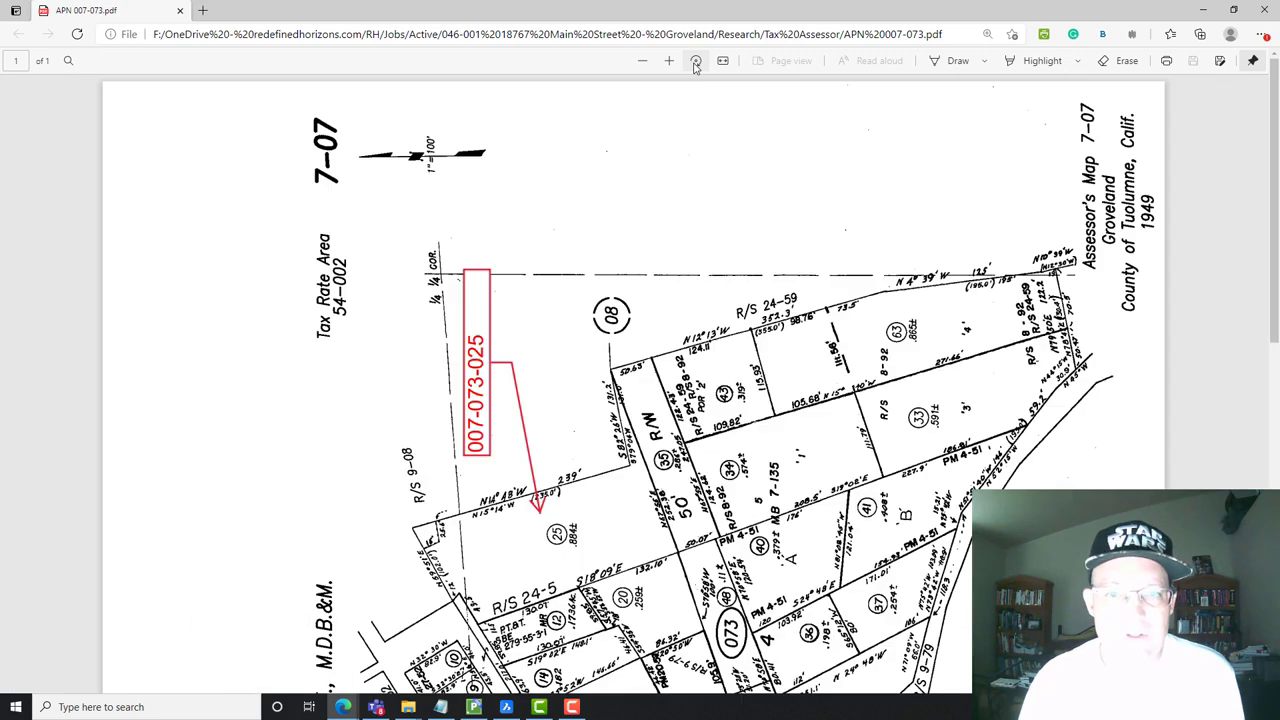
left_click(695, 62)
scroll(975, 318, "down", 3)
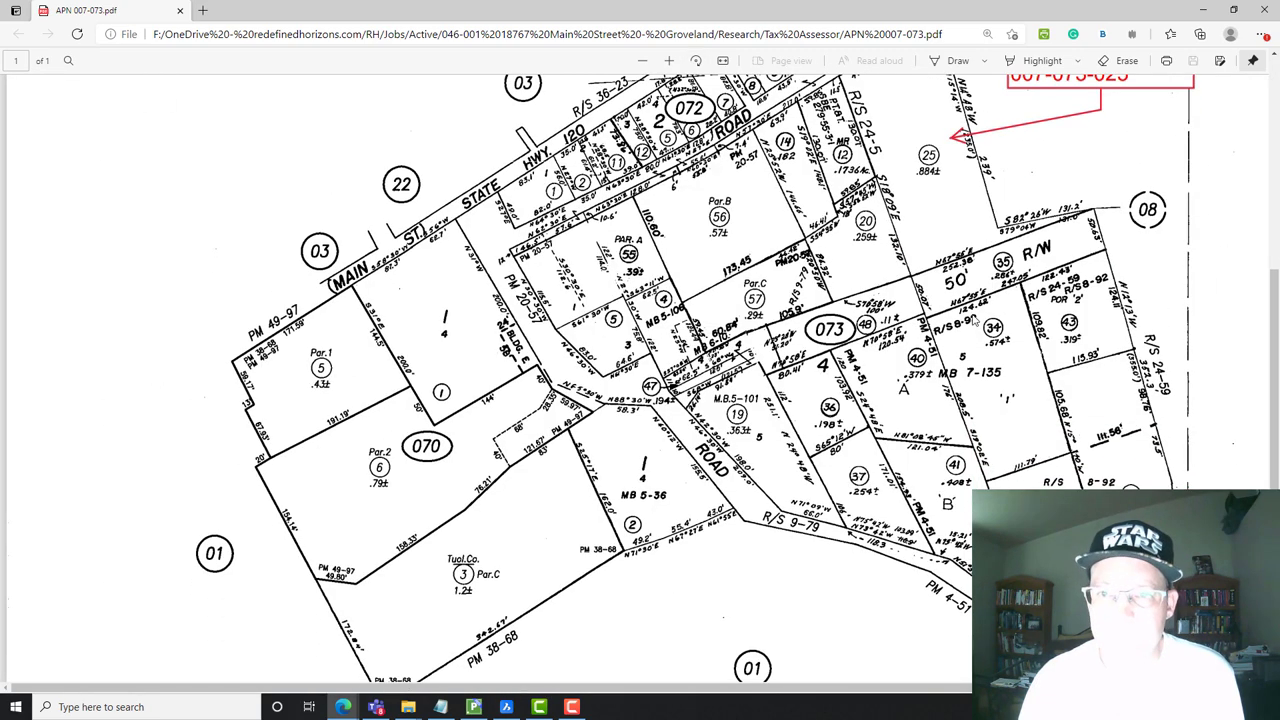
scroll(1000, 330, "up", 2)
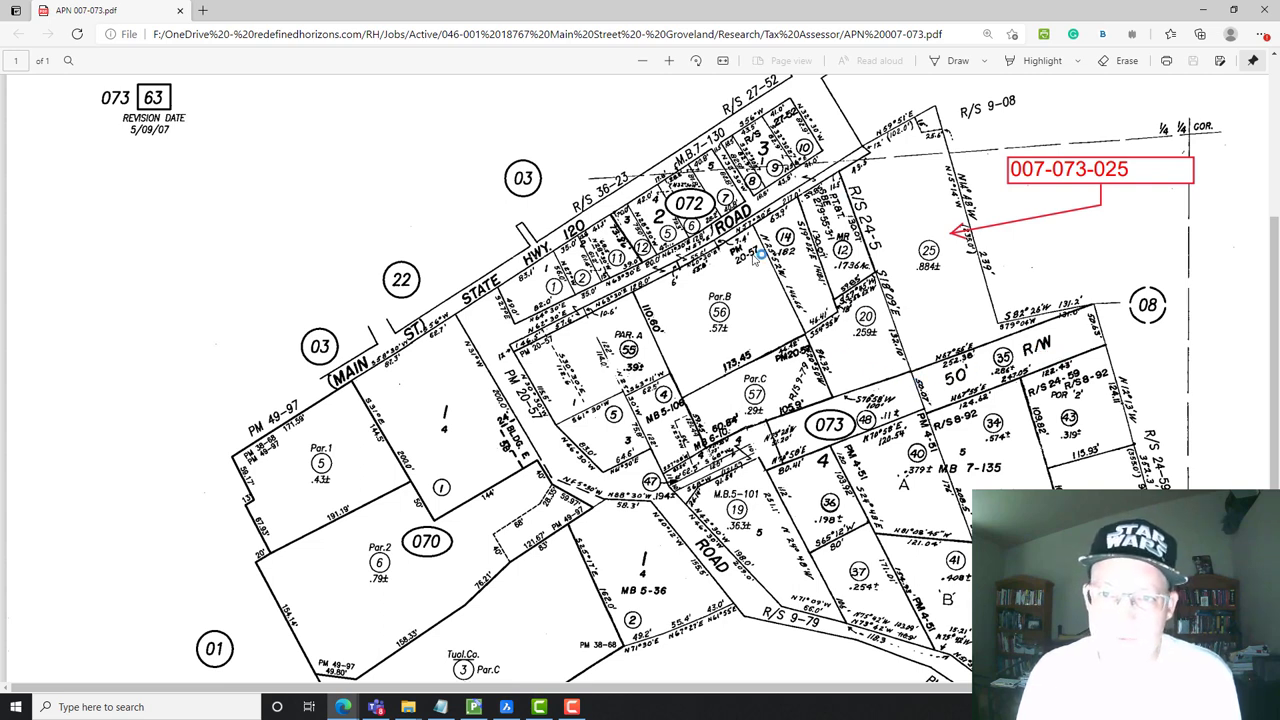
Step: Close the PDF viewer and return to the LTS ANNO 00040 drawing
key("ctrl+w")
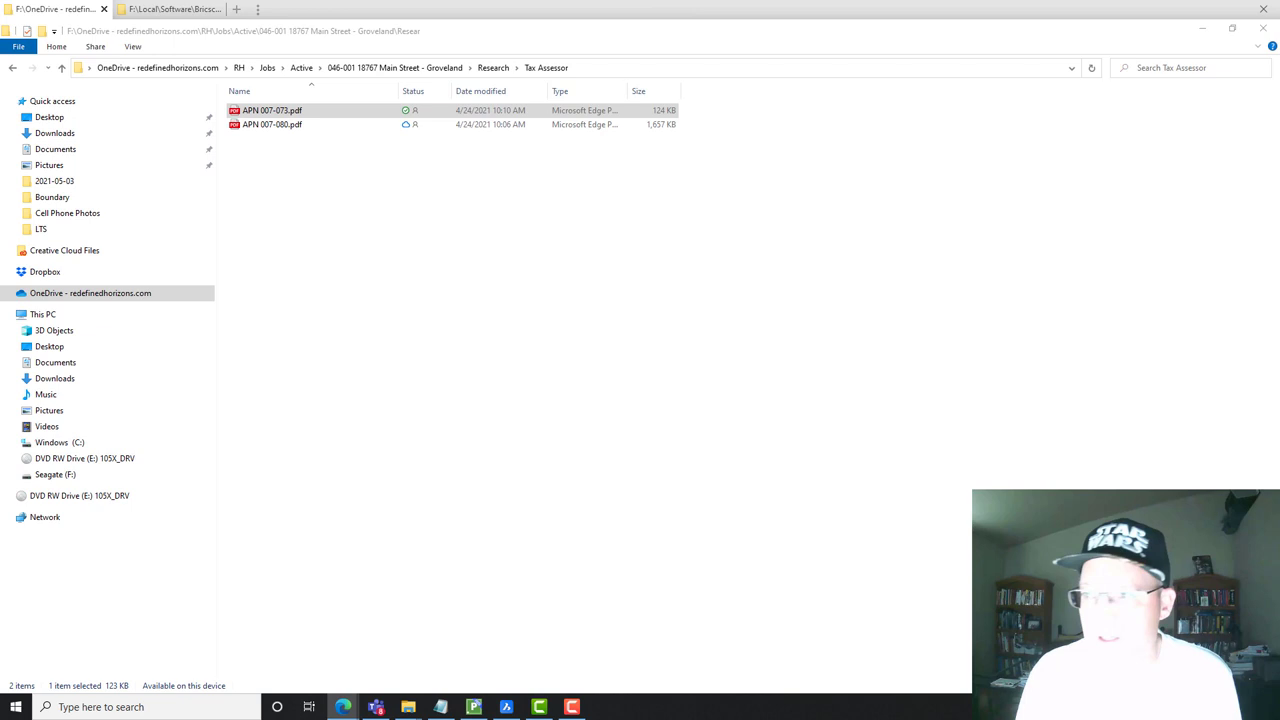
left_click(507, 707)
scroll(660, 428, "up", 5)
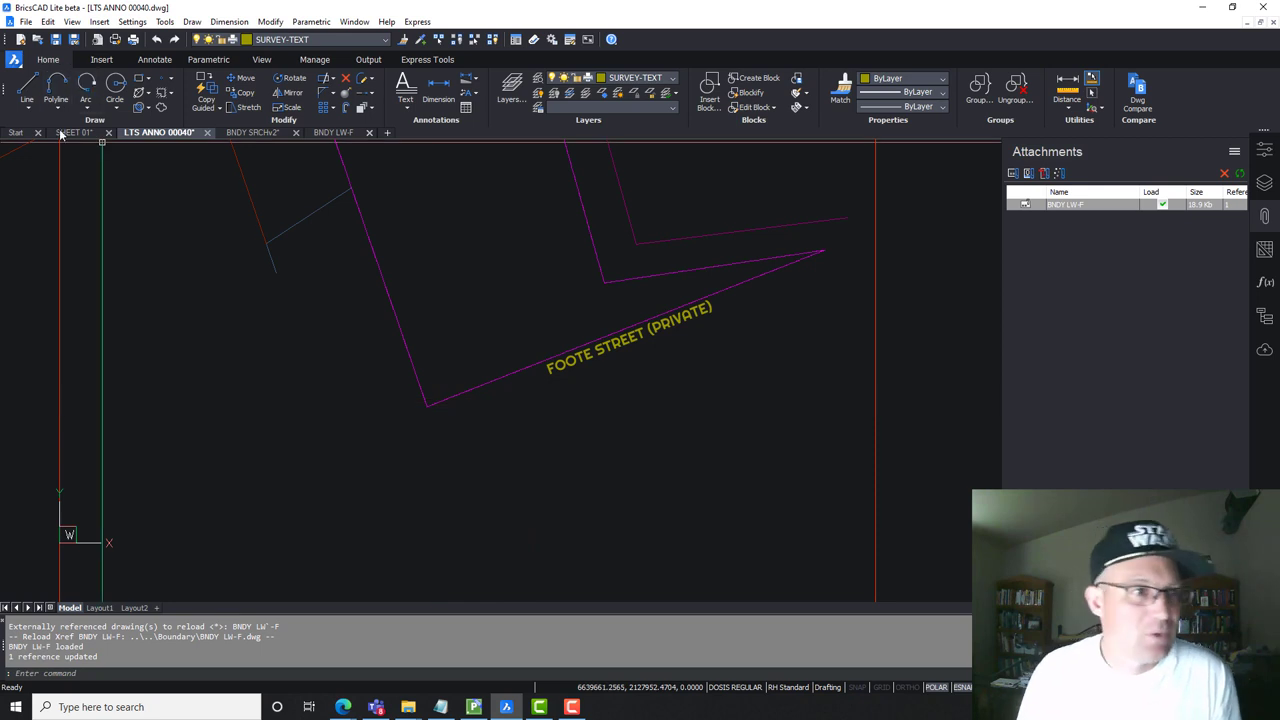
Step: Switch to BNDY LW-F and draw a line from the boundary's lower corner
left_click(334, 132)
scroll(546, 423, "up", 3)
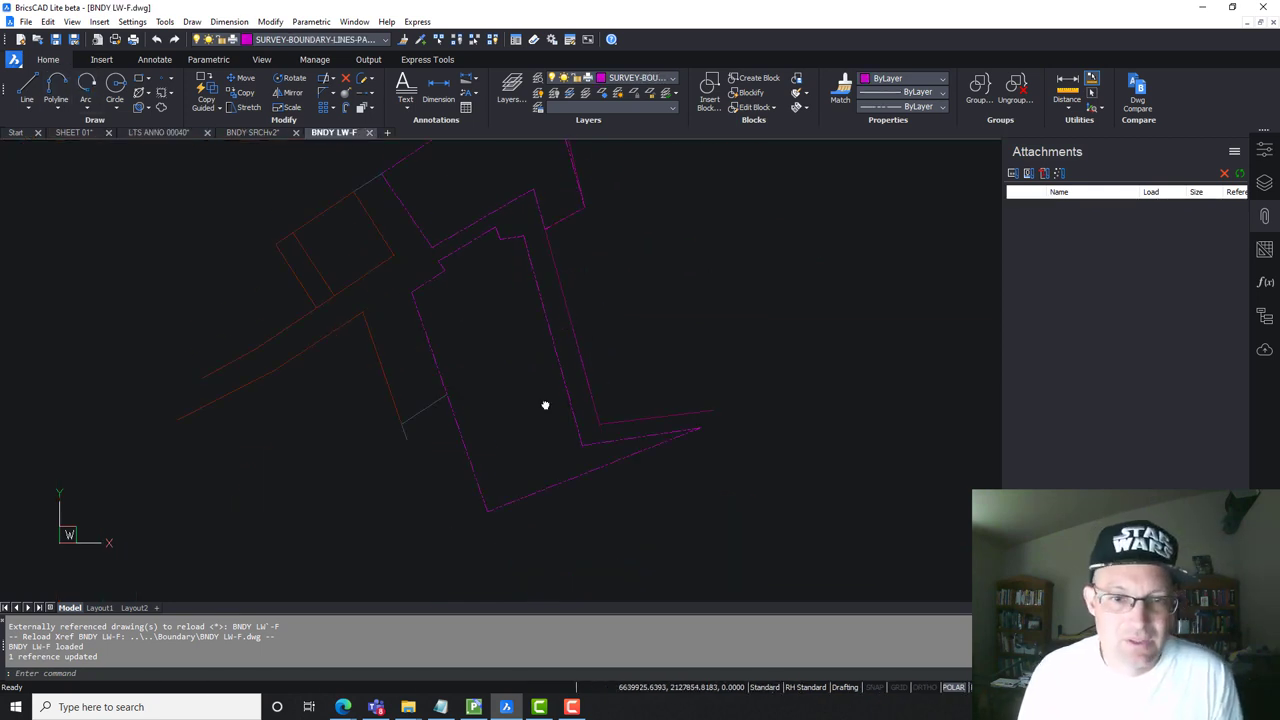
key("Return")
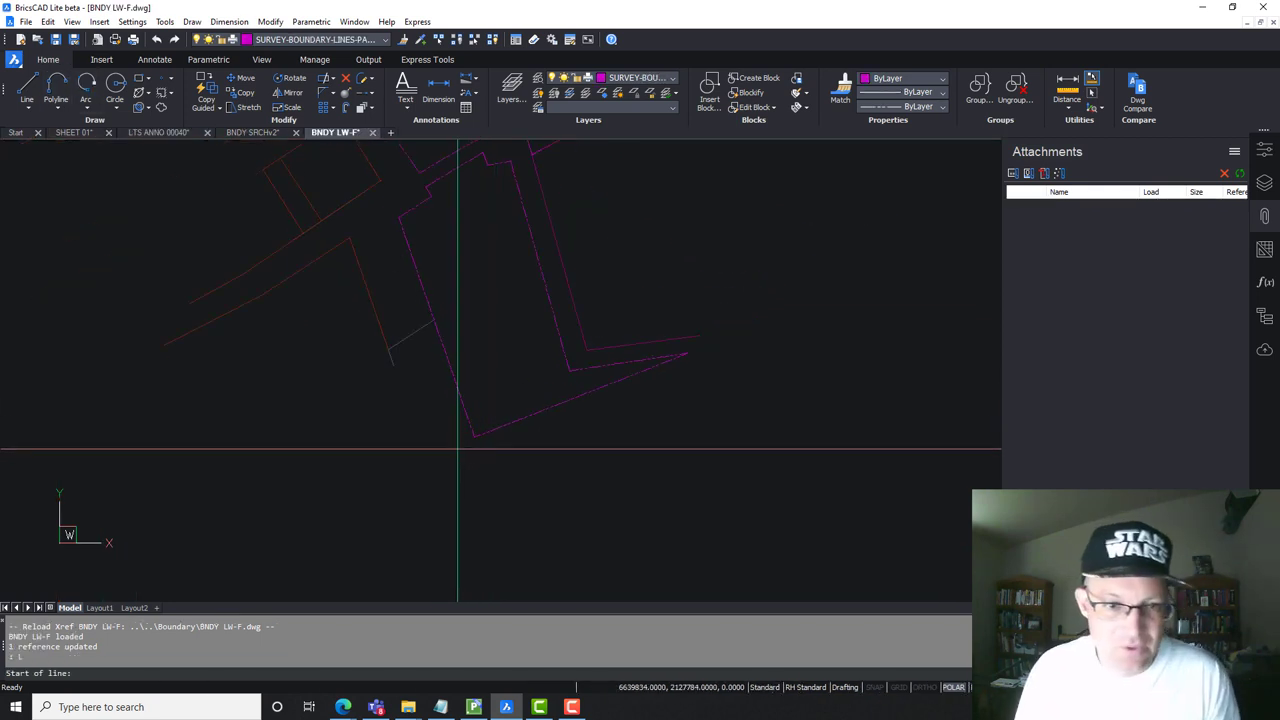
left_click(475, 434)
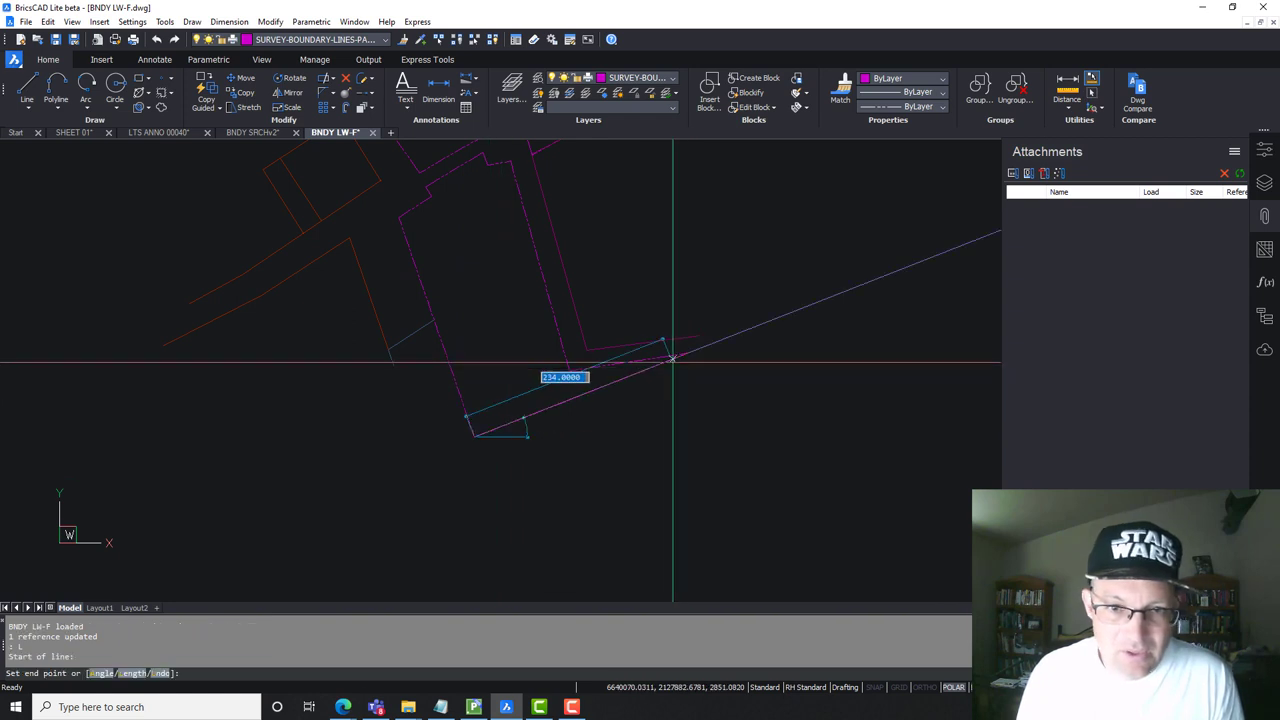
left_click(688, 352)
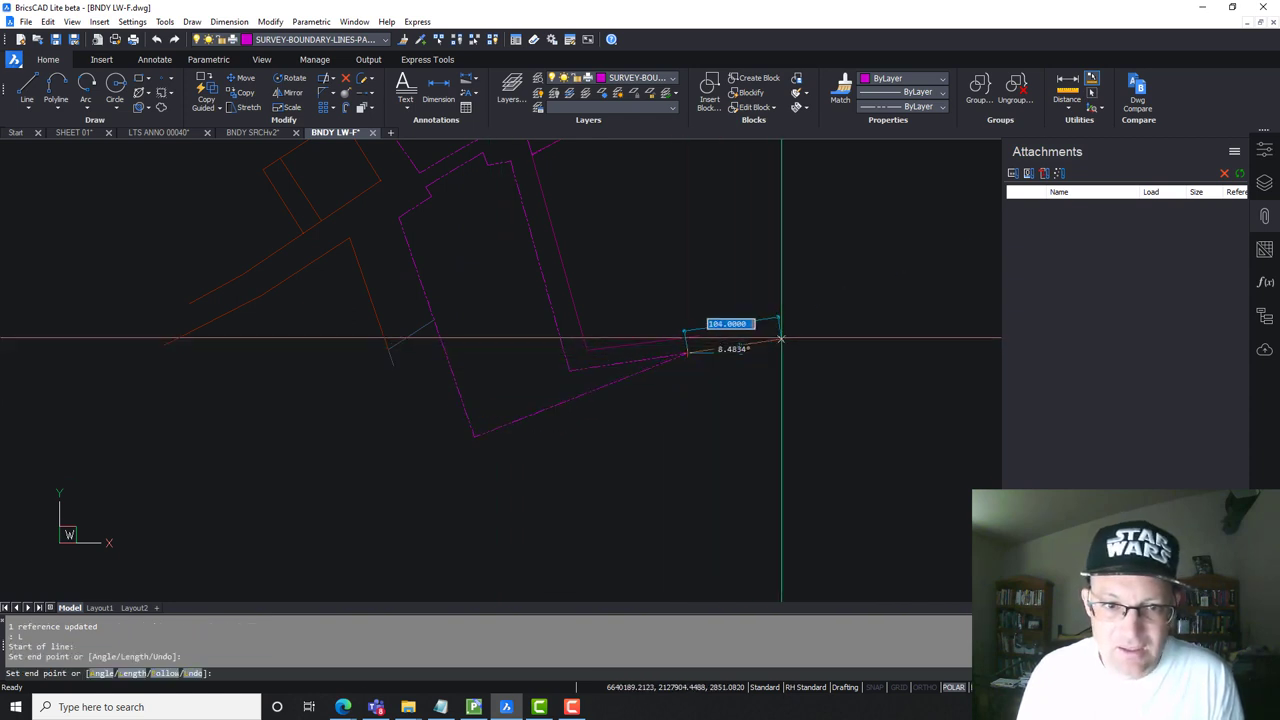
key("Escape")
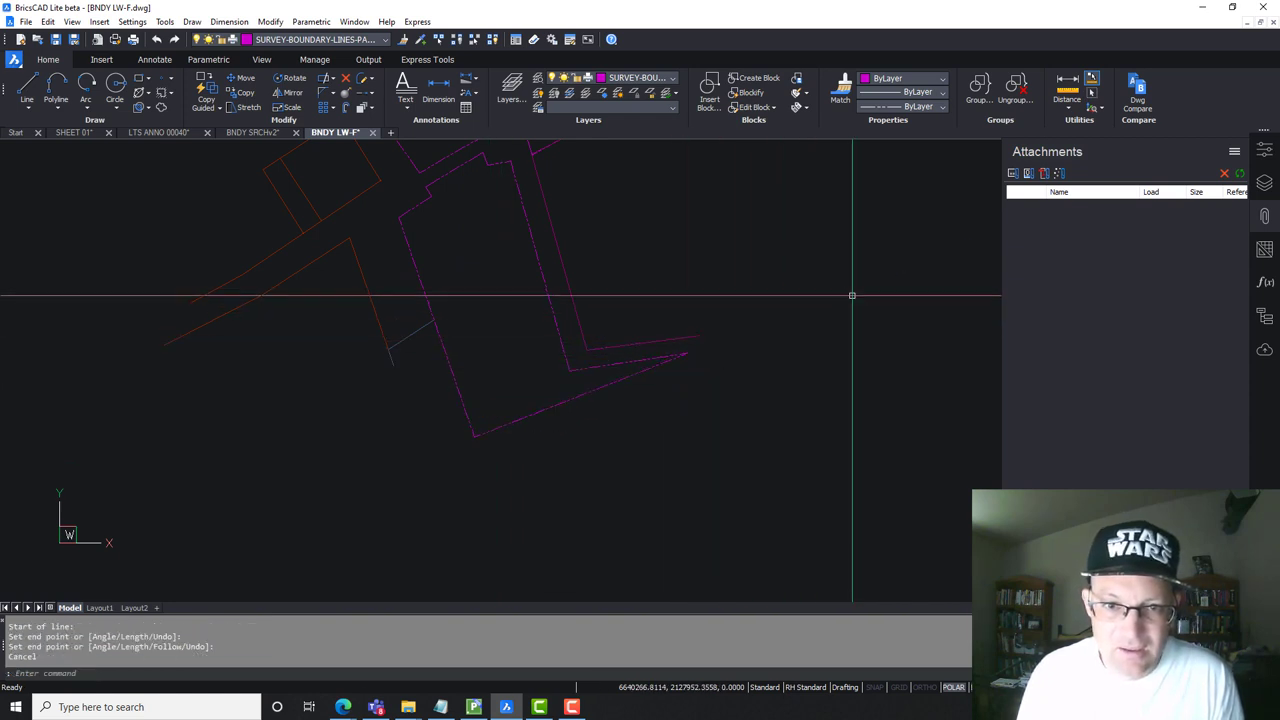
Step: Draw a second line and pick it as the EXTEND boundary
key("Return")
left_click(766, 289)
left_click(832, 400)
key("Escape")
type("EX")
key("Return")
left_click(780, 354)
left_click(702, 376)
key("Return")
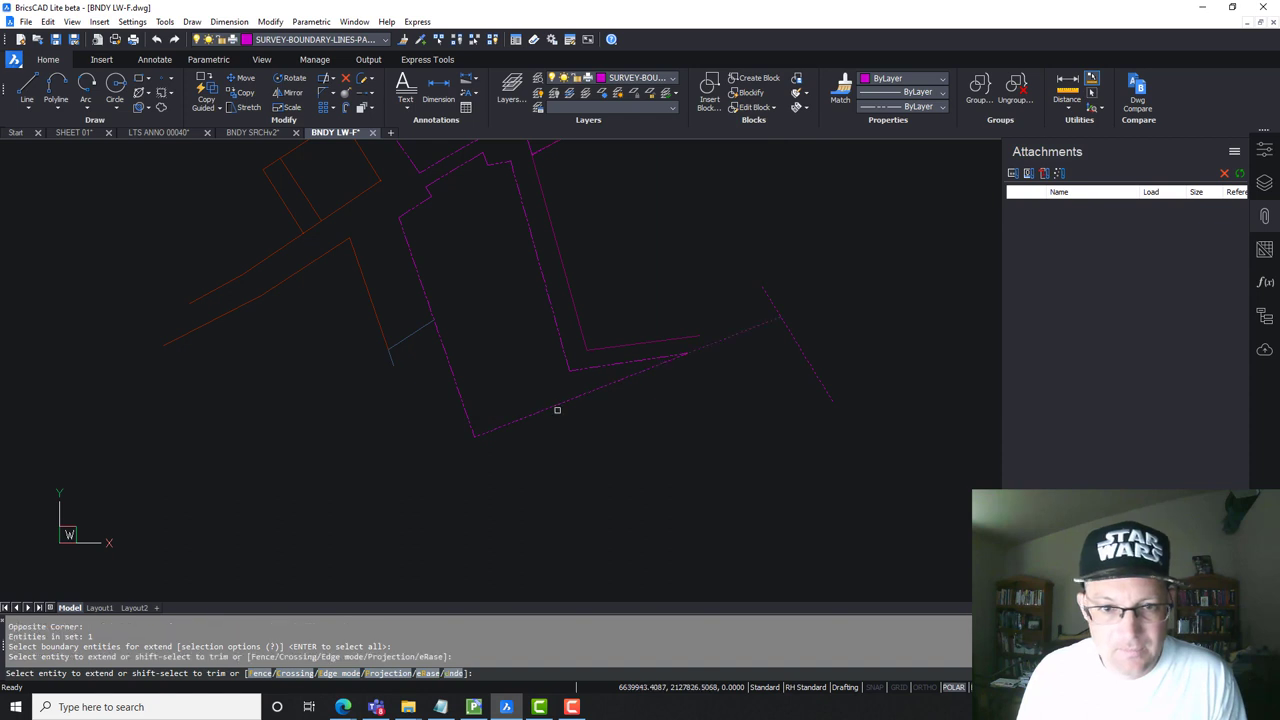
key("Escape")
Step: Match lines to the orange parcel line's properties and delete a stray magenta segment
left_click(740, 346)
left_click(737, 317)
key("Escape")
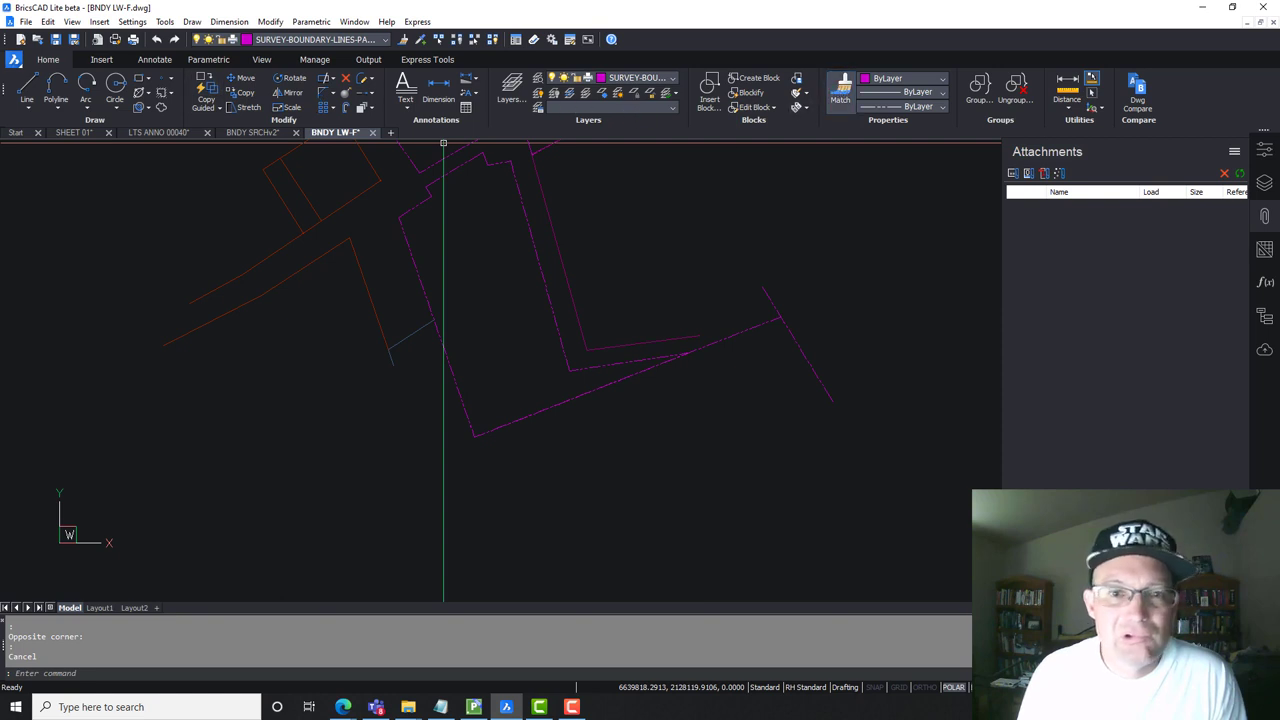
left_click(318, 259)
left_click(872, 400)
left_click(840, 432)
left_click(781, 375)
key("Escape")
left_click(745, 325)
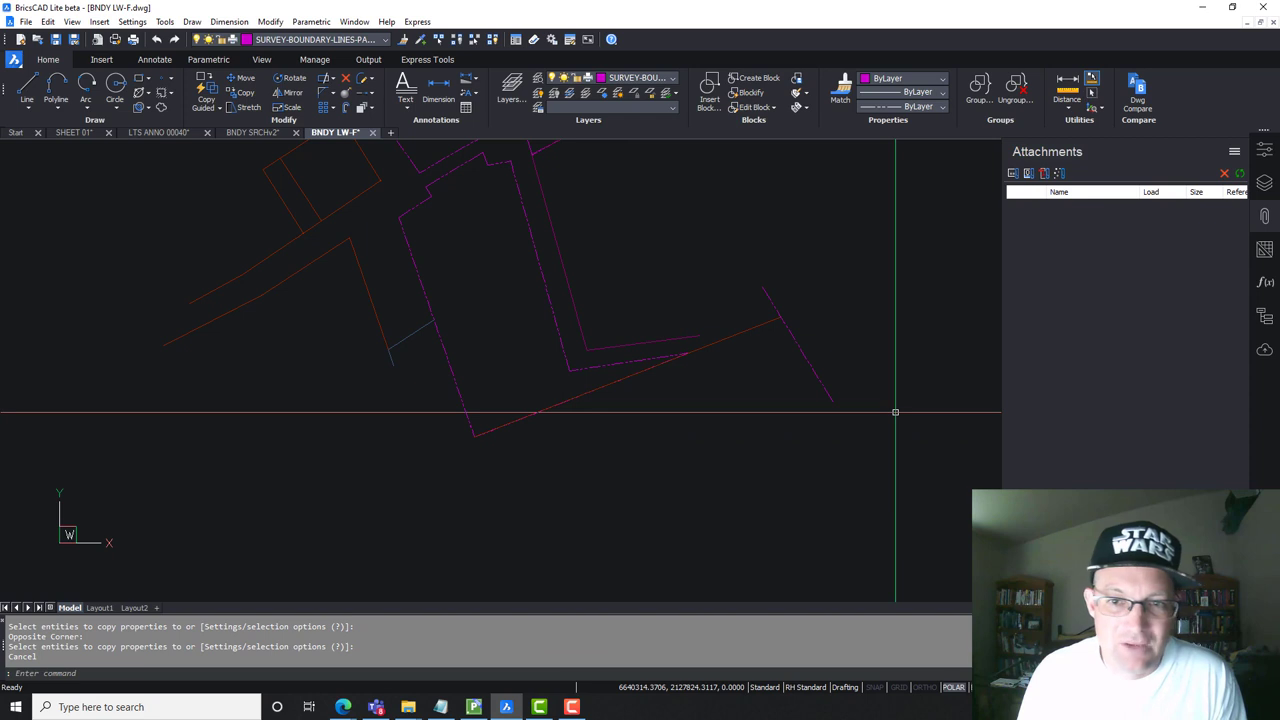
key("Delete")
Step: Draw a magenta guide line past the parcel's southwest corner
key("l")
key("Return")
left_click(285, 462)
left_click(400, 578)
key("Escape")
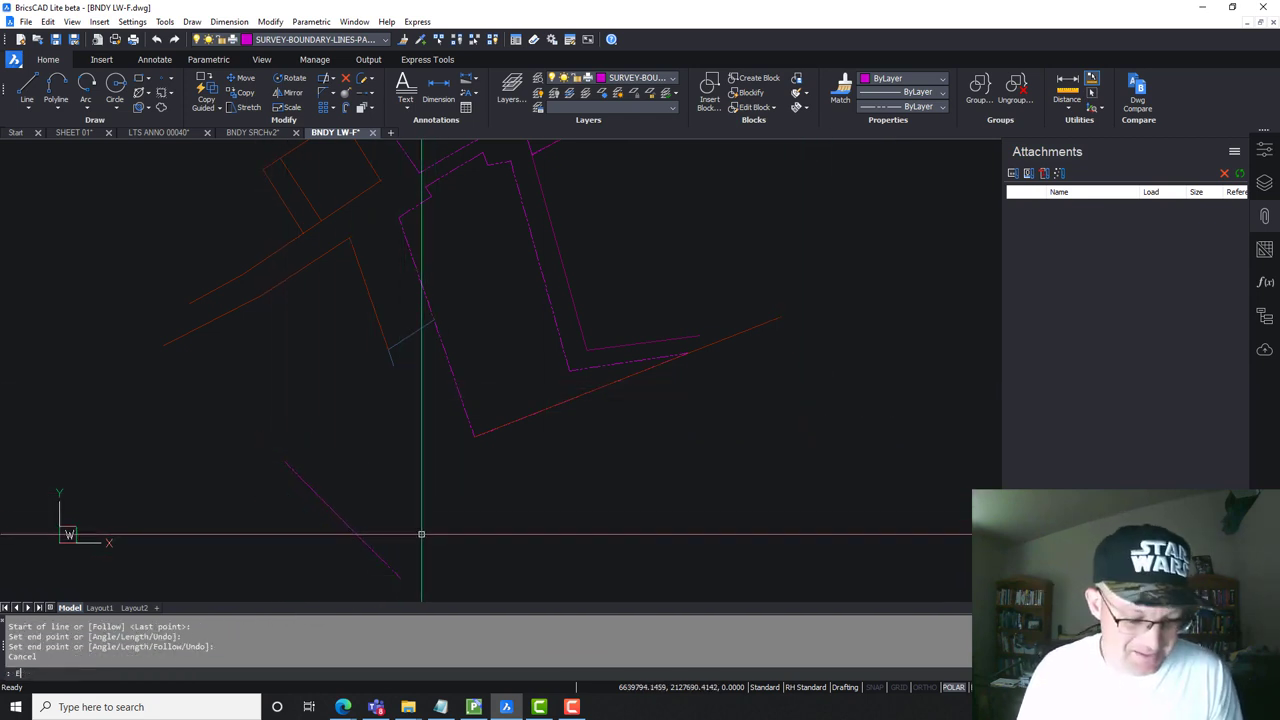
Step: Extend the southern orange line to the guide line, then erase the guide
type("Ex")
key("Return")
left_click(412, 566)
left_click(360, 557)
key("Return")
key("Escape")
left_click(451, 517)
left_click(339, 551)
key("Delete")
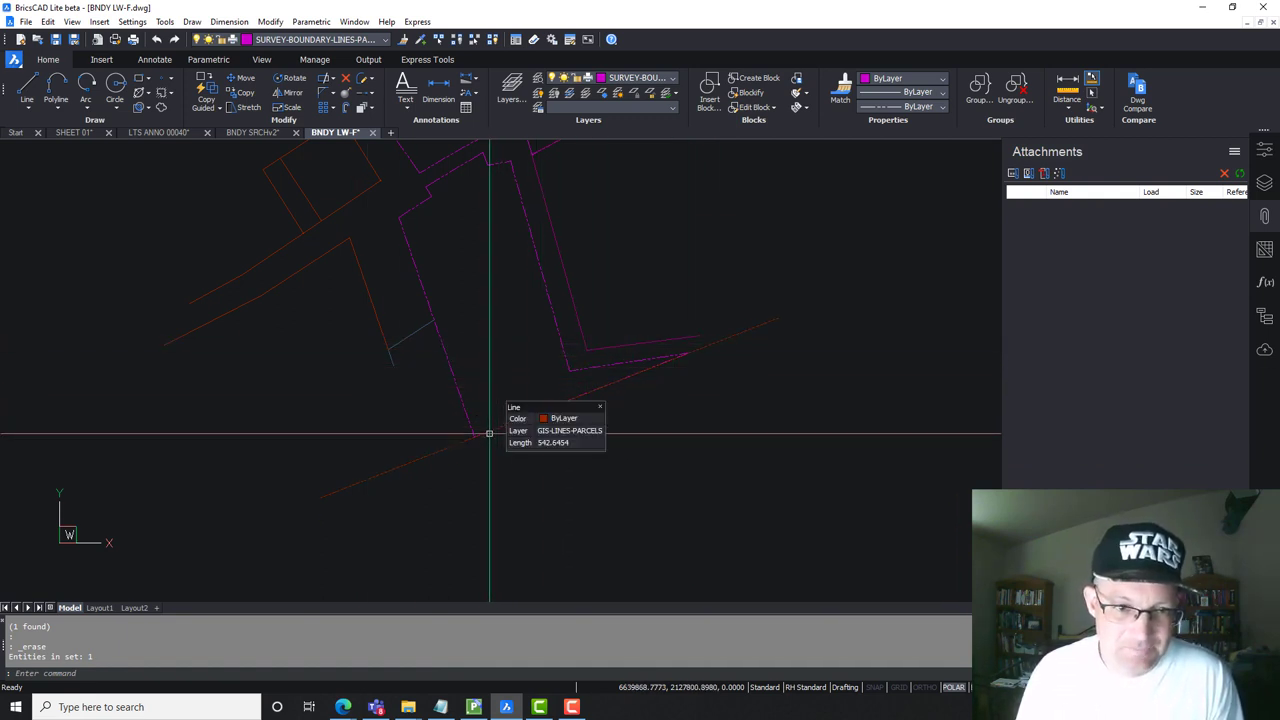
Step: Trim off the overhanging line segment at the parcel corner
type("tr")
key("Return")
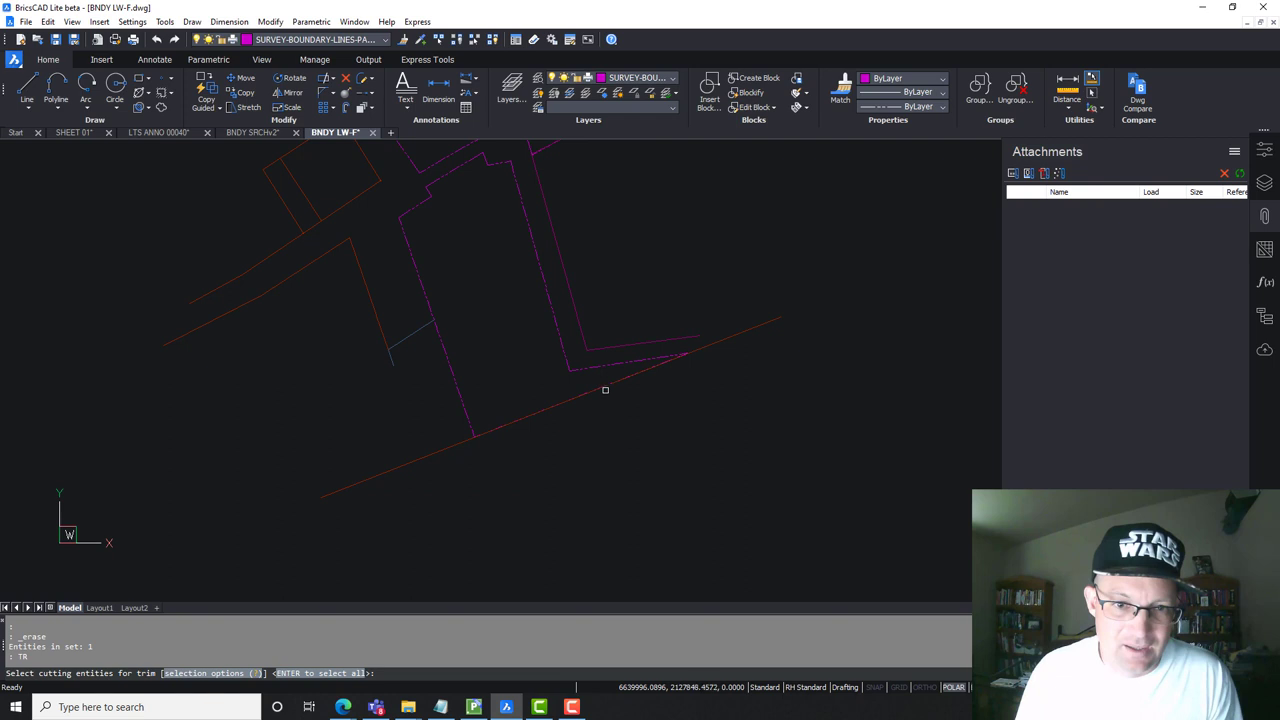
key("Return")
left_click(501, 429)
key("Escape")
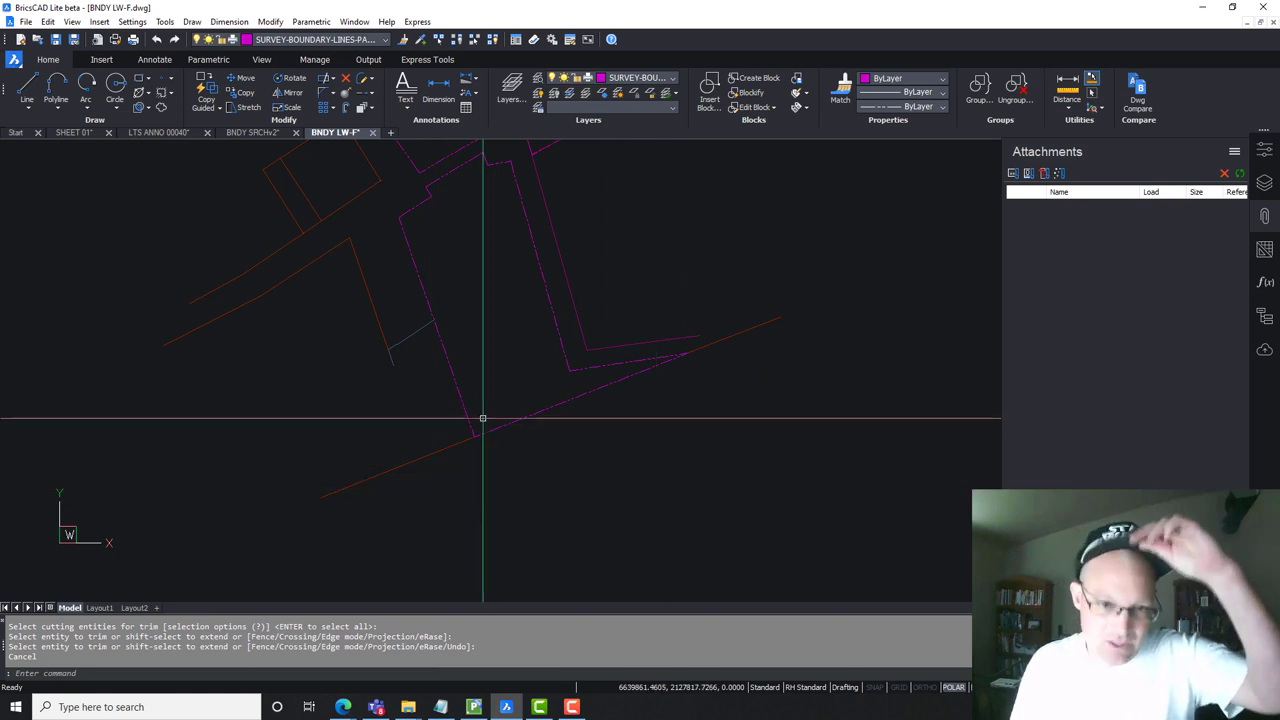
type("O")
key("Return")
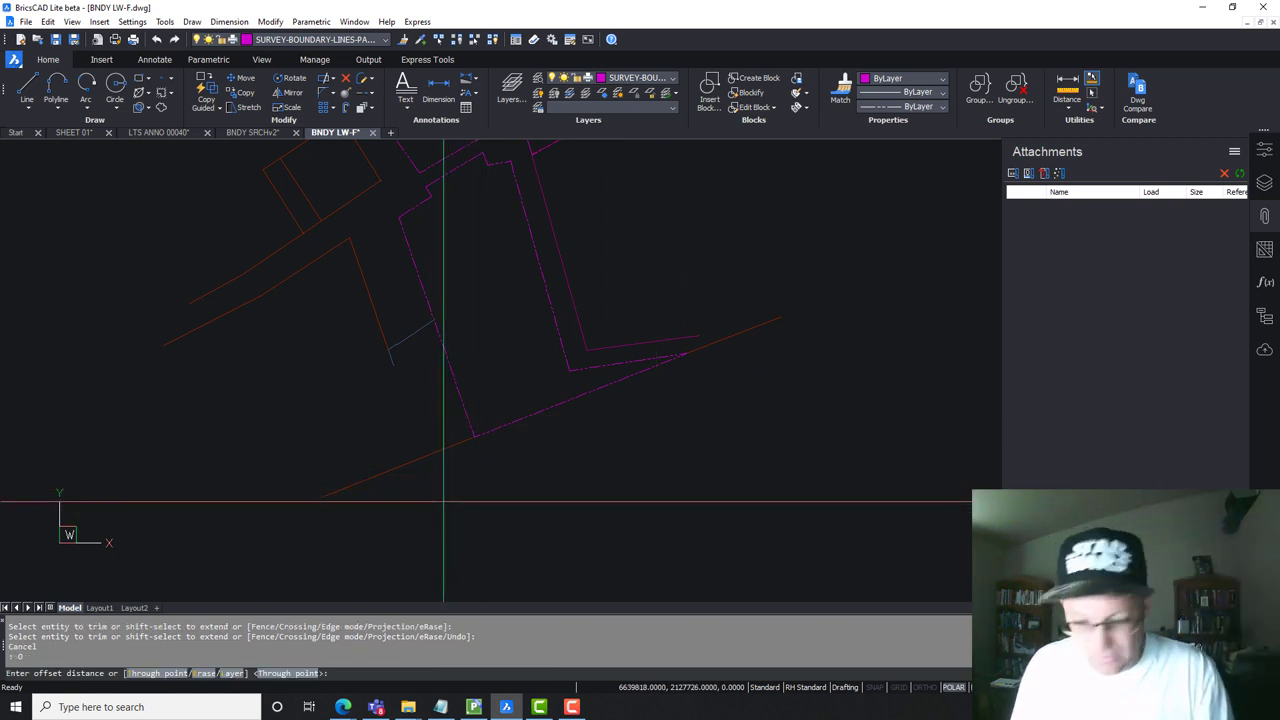
Step: Offset the southern orange line 50 units downward
type("50")
key("Return")
left_click(443, 447)
left_click(471, 463)
key("Escape")
Step: Draw a magenta helper line and pick it as the extend boundary
type("l")
key("Return")
left_click(787, 240)
left_click(877, 458)
key("Escape")
type("EX")
key("Return")
left_click(854, 400)
key("Return")
Step: Extend the lower orange line to the helper line, then delete the helper
left_click(651, 511)
left_click(480, 474)
left_click(931, 477)
left_click(849, 420)
key("Delete")
scroll(240, 443, "up", 3)
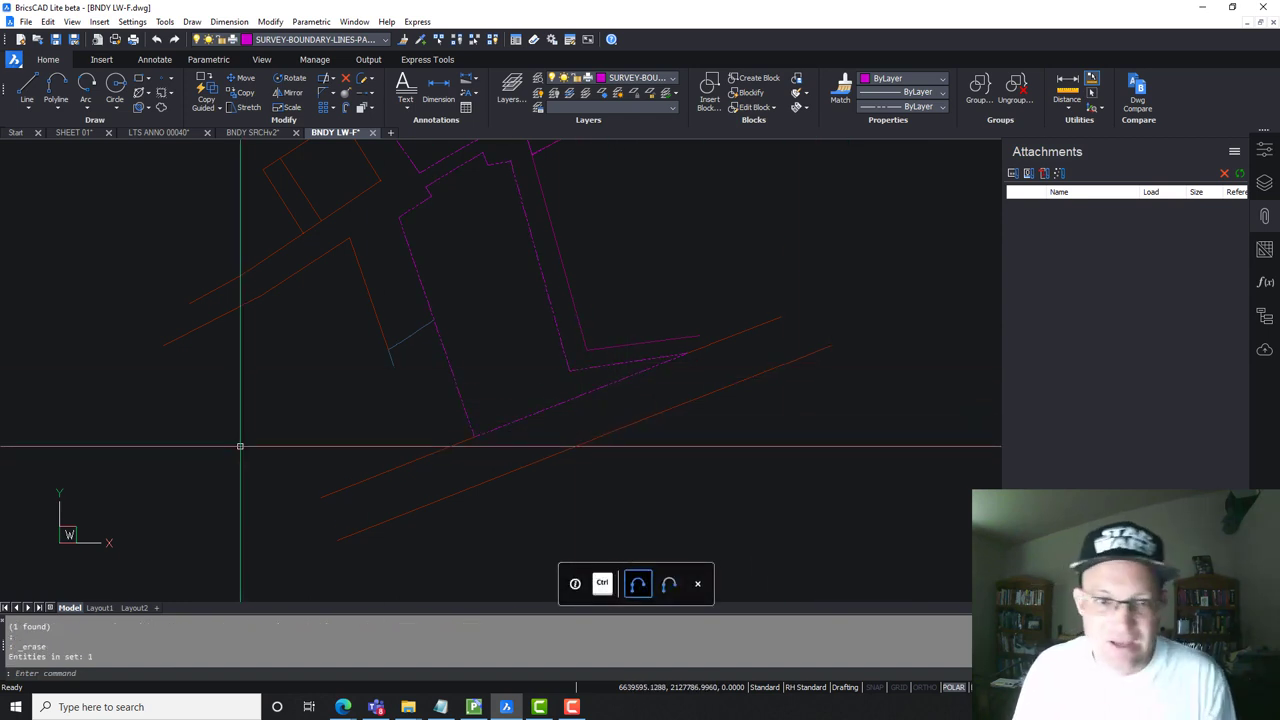
scroll(534, 371, "down", 3)
scroll(498, 357, "up", 2)
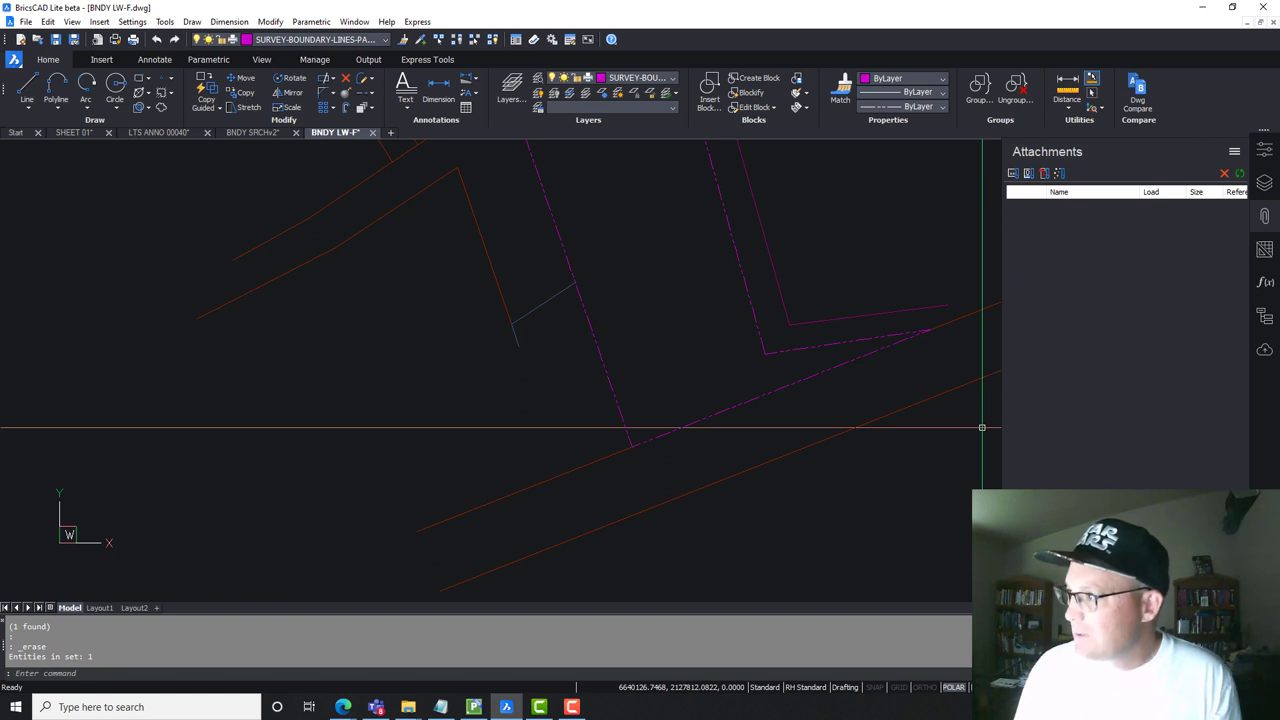
middle_click_drag(530, 362, 563, 345)
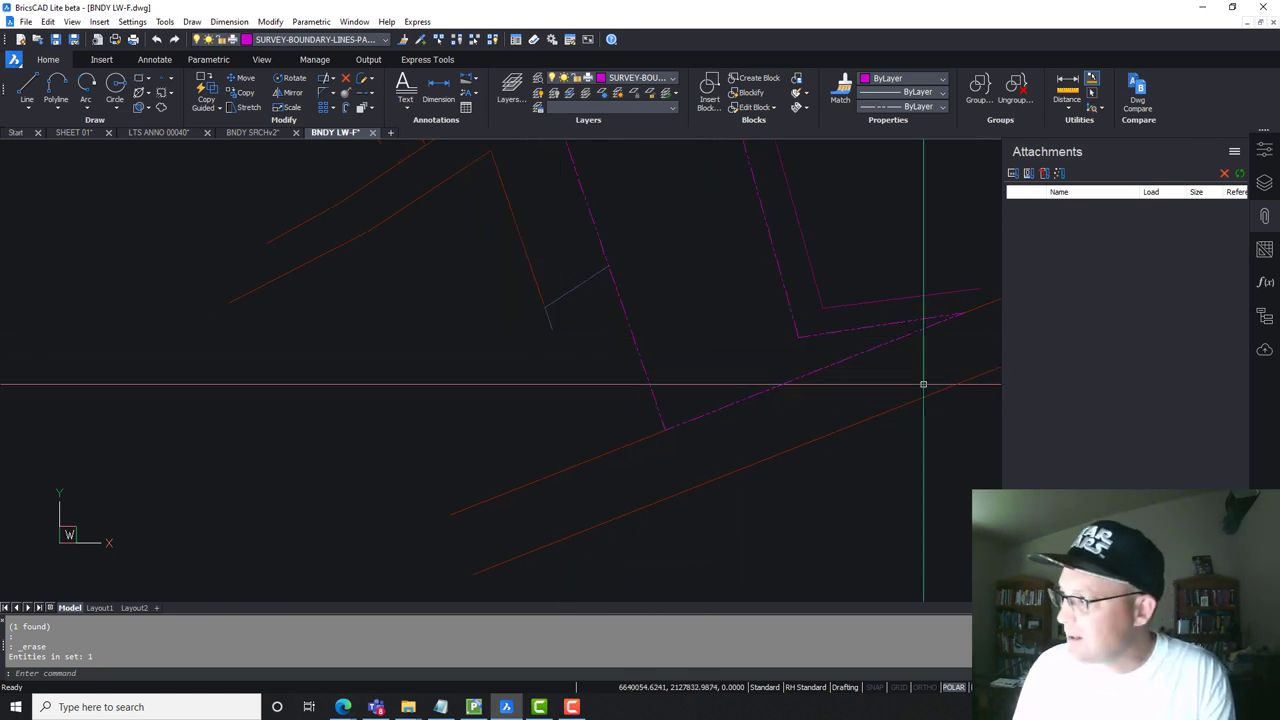
Step: Draw a temporary circle of default radius centred on the small stub's endpoint
type("l")
key("Return")
left_click(551, 331)
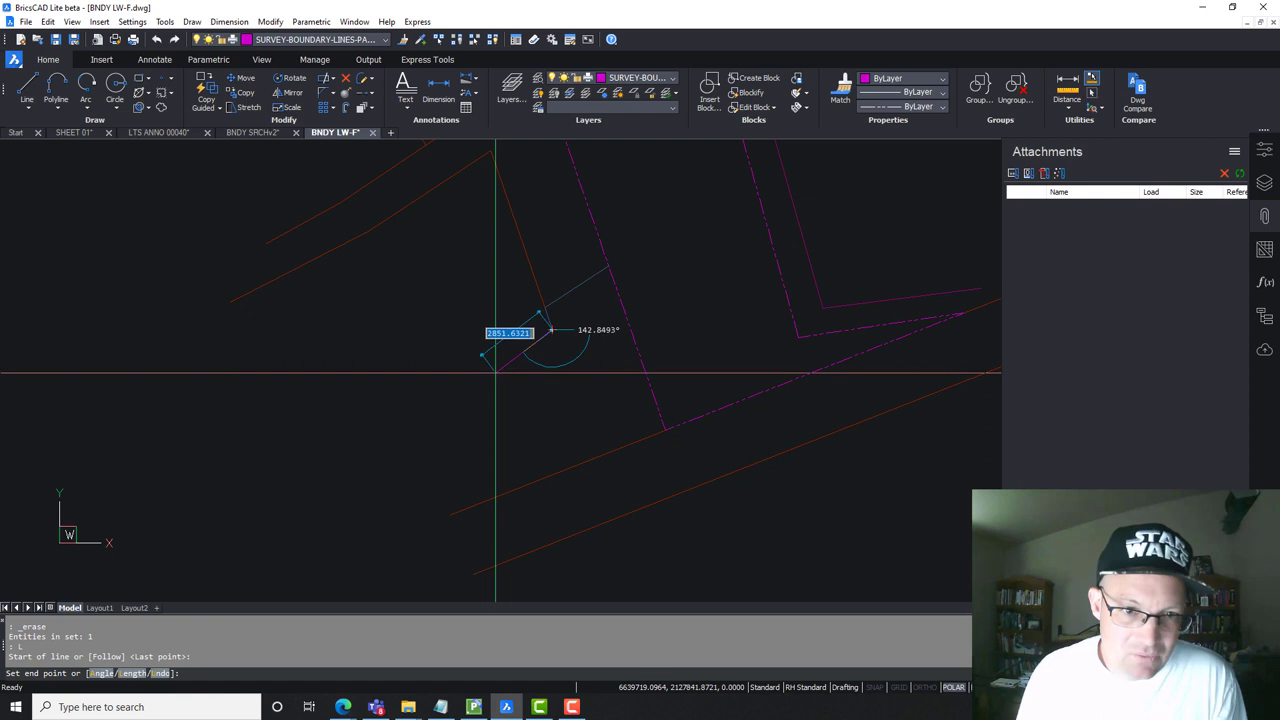
key("Escape")
type("c")
key("Return")
left_click(551, 330)
key("Return")
Step: Draw a line from the short segment's end perpendicular to the southern boundary
type("tr")
key("Return")
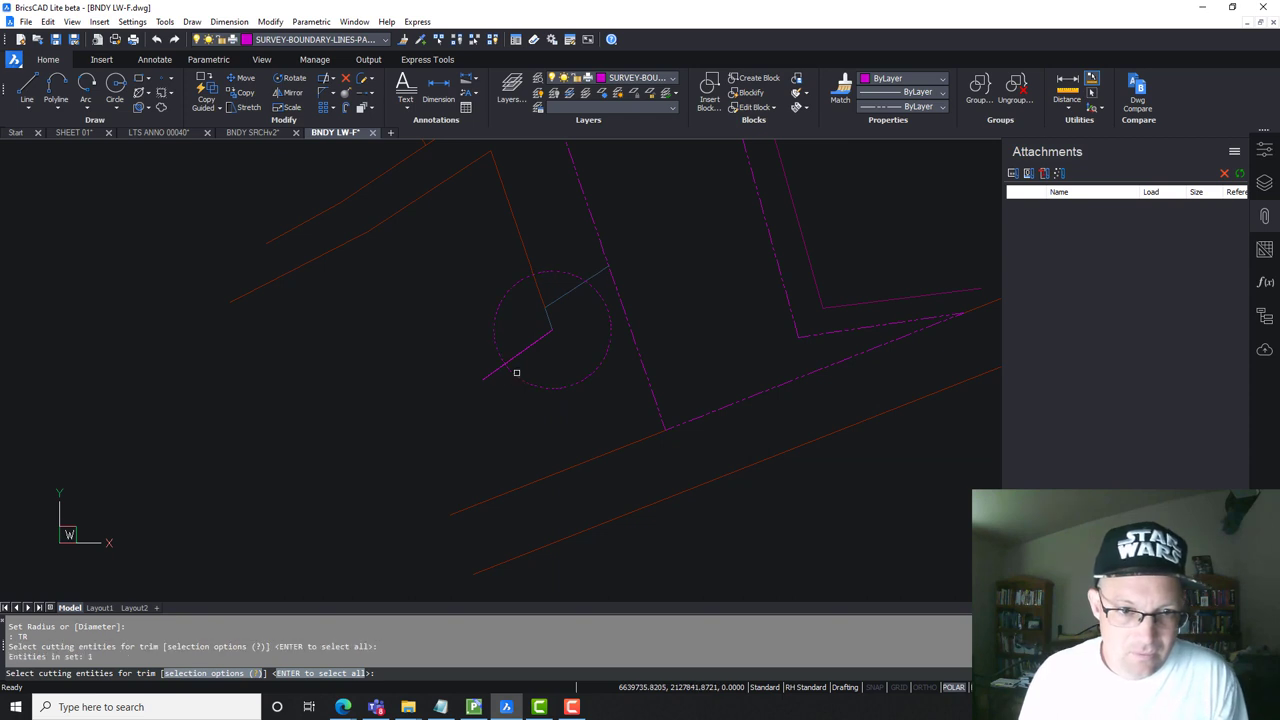
left_click(500, 388)
key("Return")
key("Escape")
type("l")
key("Return")
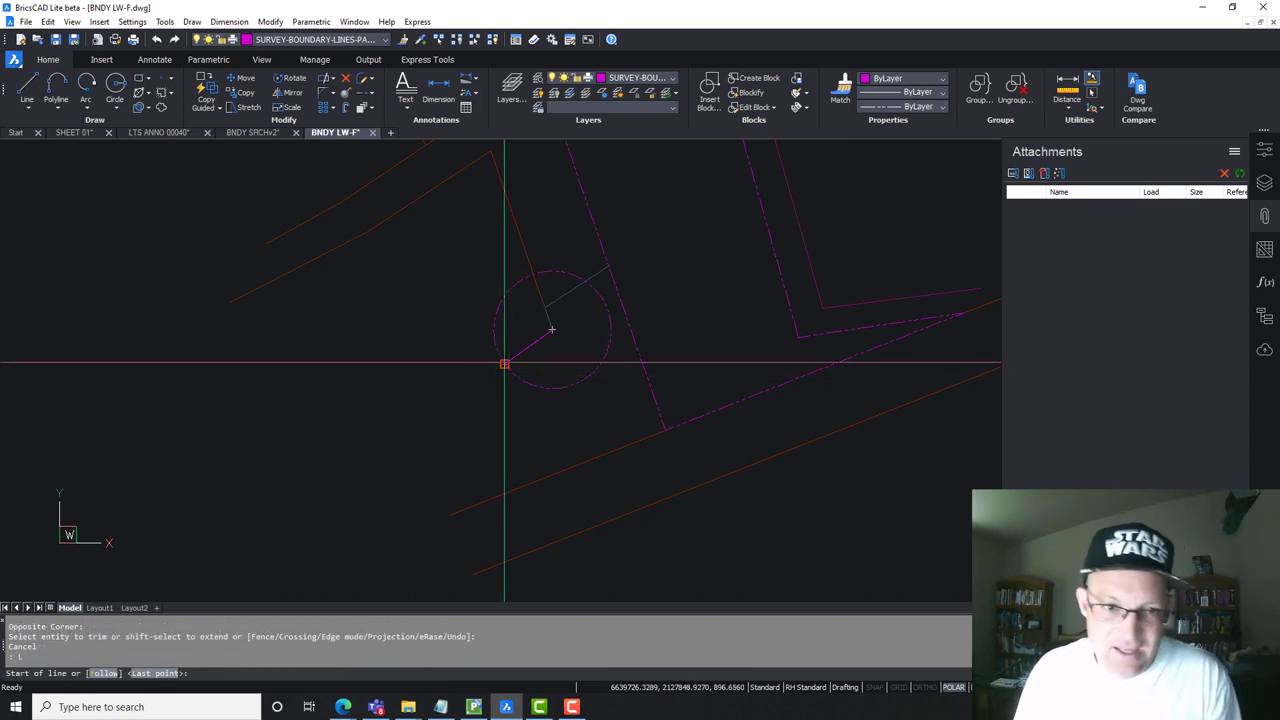
left_click(505, 365)
type("p")
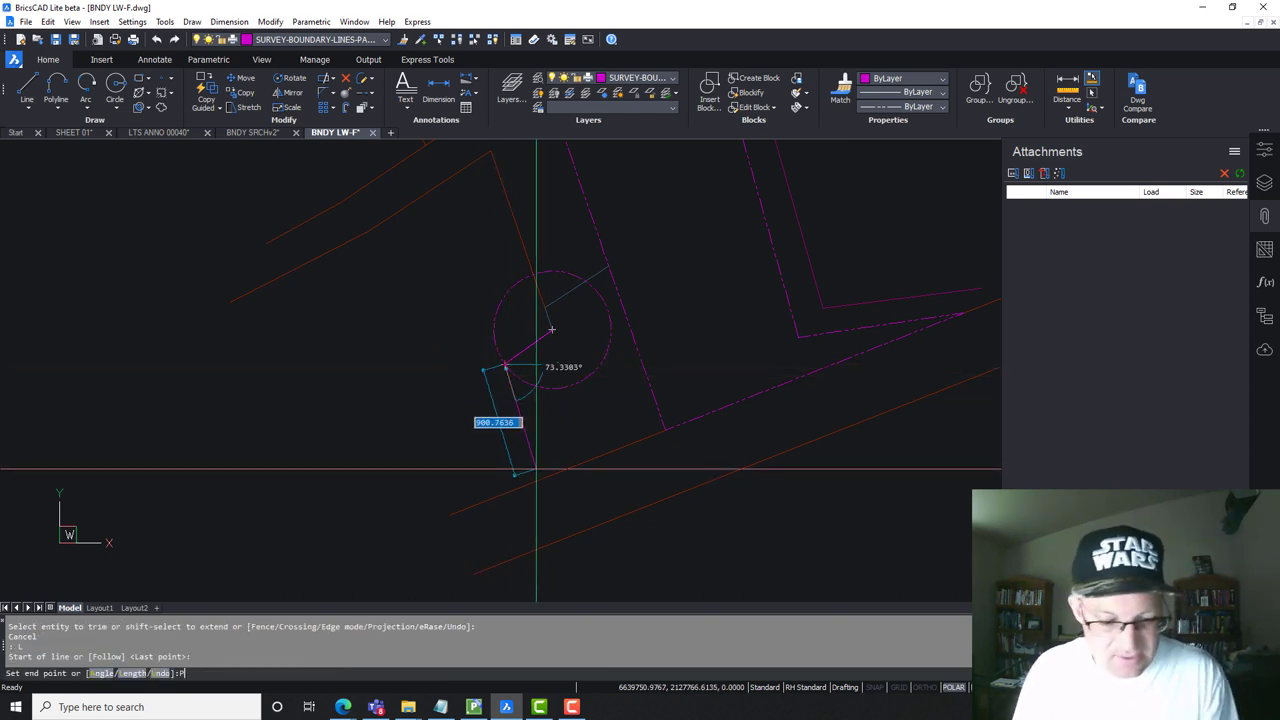
type("er")
key("Return")
left_click(548, 475)
key("Escape")
Step: Select the temporary circle and turn the magenta jog lines orange with MATCHPROP
left_click(594, 426)
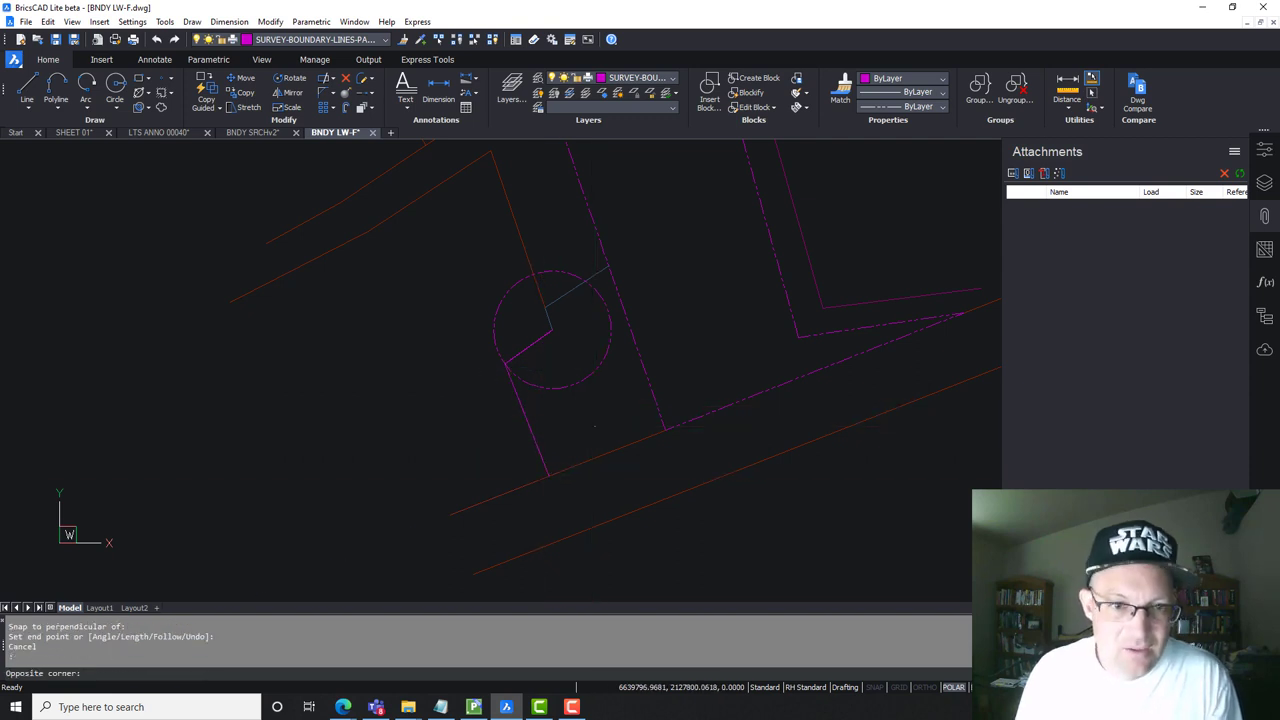
left_click(566, 383)
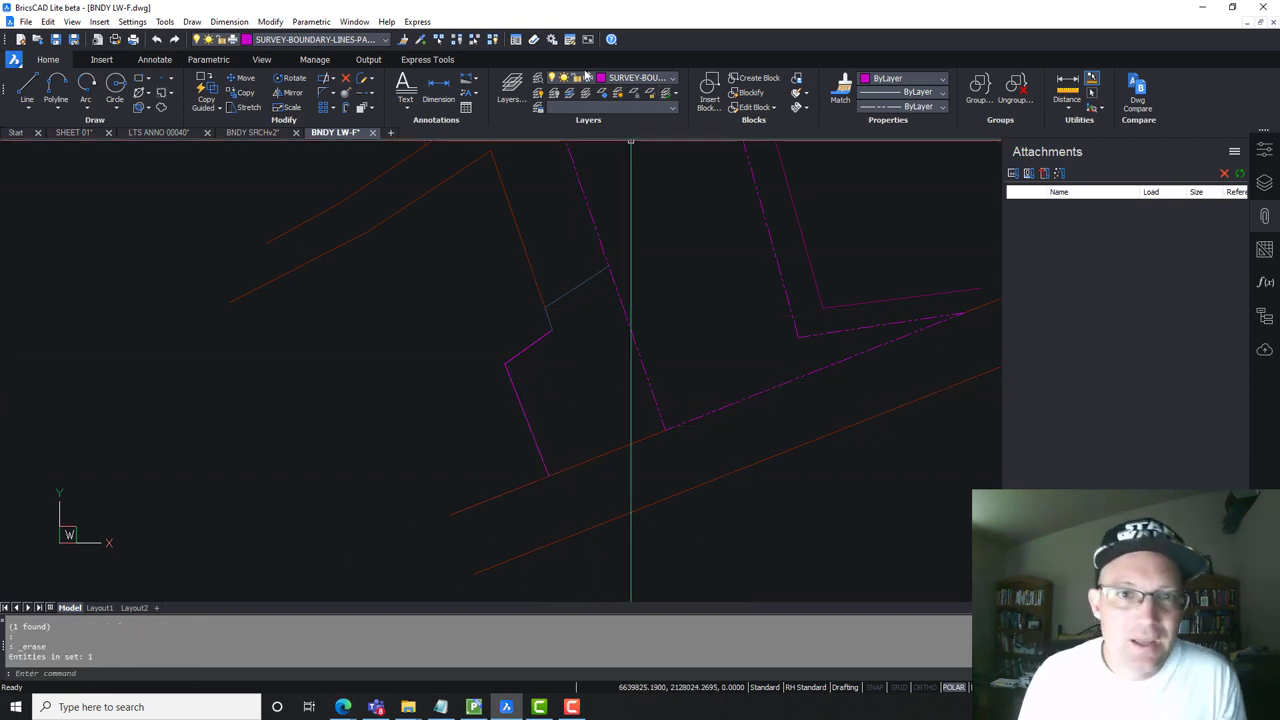
left_click(632, 443)
left_click(594, 426)
left_click(503, 360)
key("Escape")
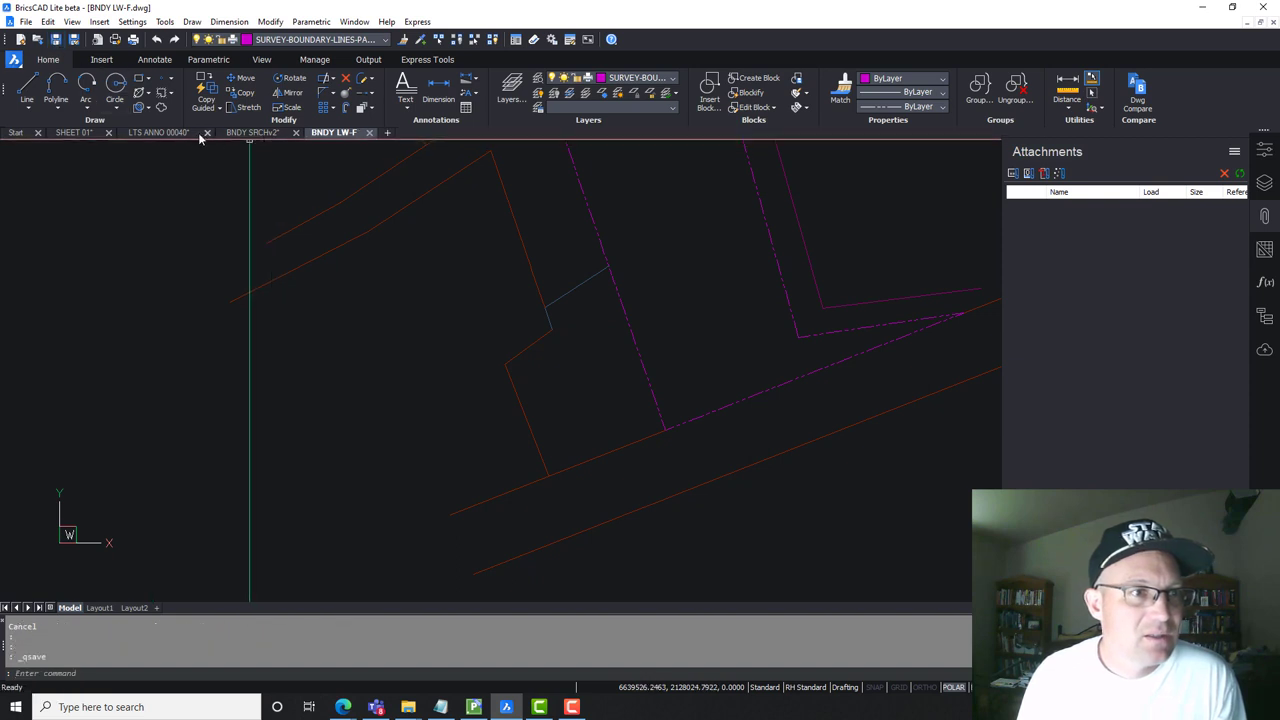
left_click(165, 132)
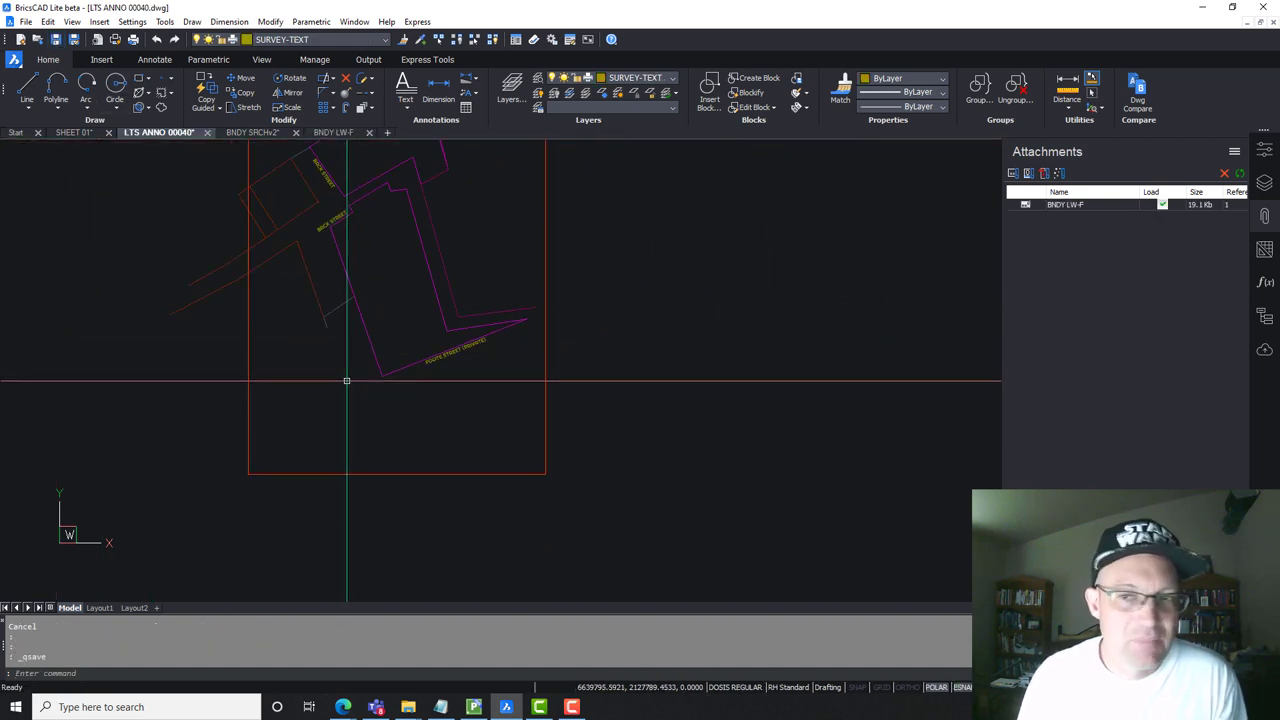
Step: Reload the BNDY LW-F attachment, copy the viewport frame rectangle, and return to BNDY LW-F
right_click(1066, 205)
left_click(1090, 271)
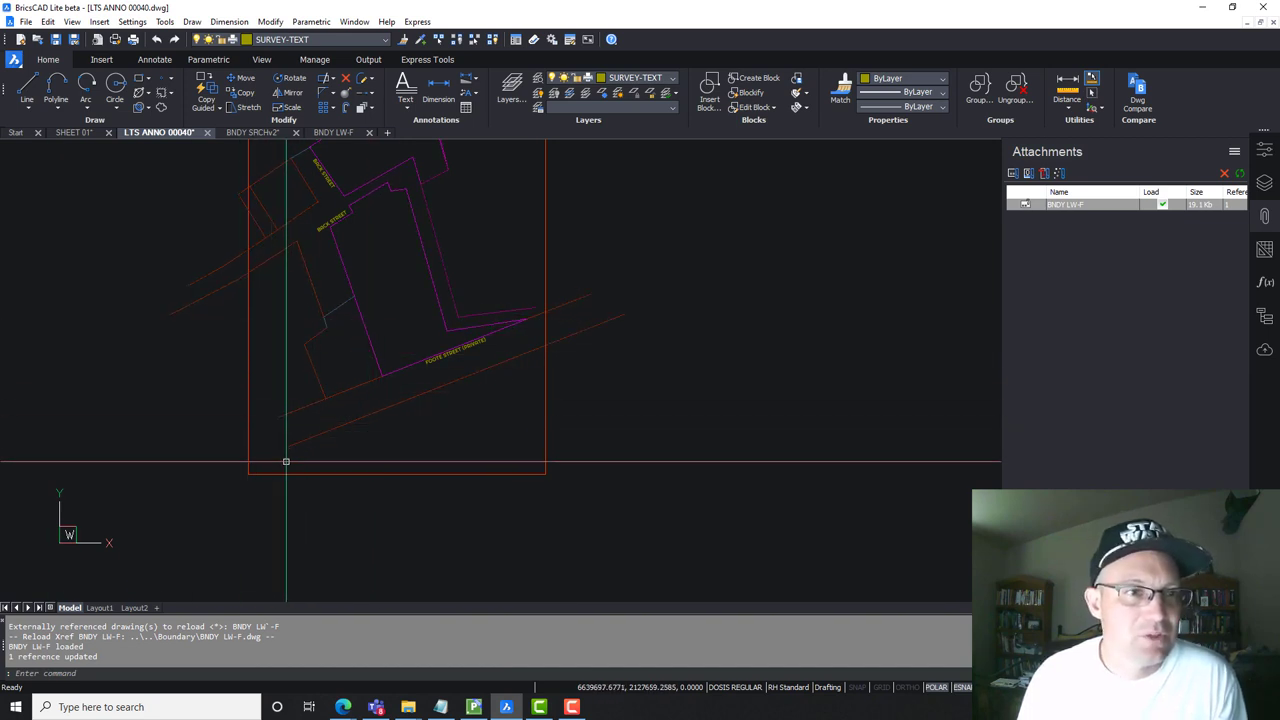
left_click(375, 507)
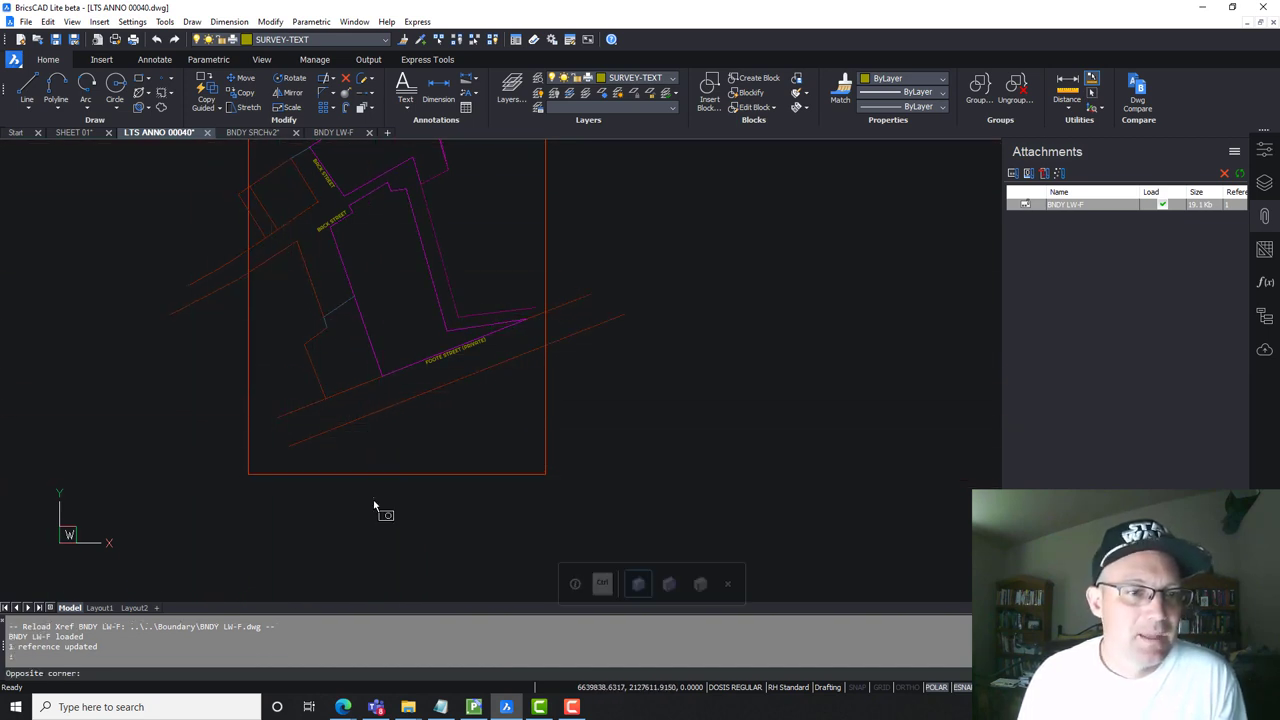
left_click(310, 470)
key("ctrl+c")
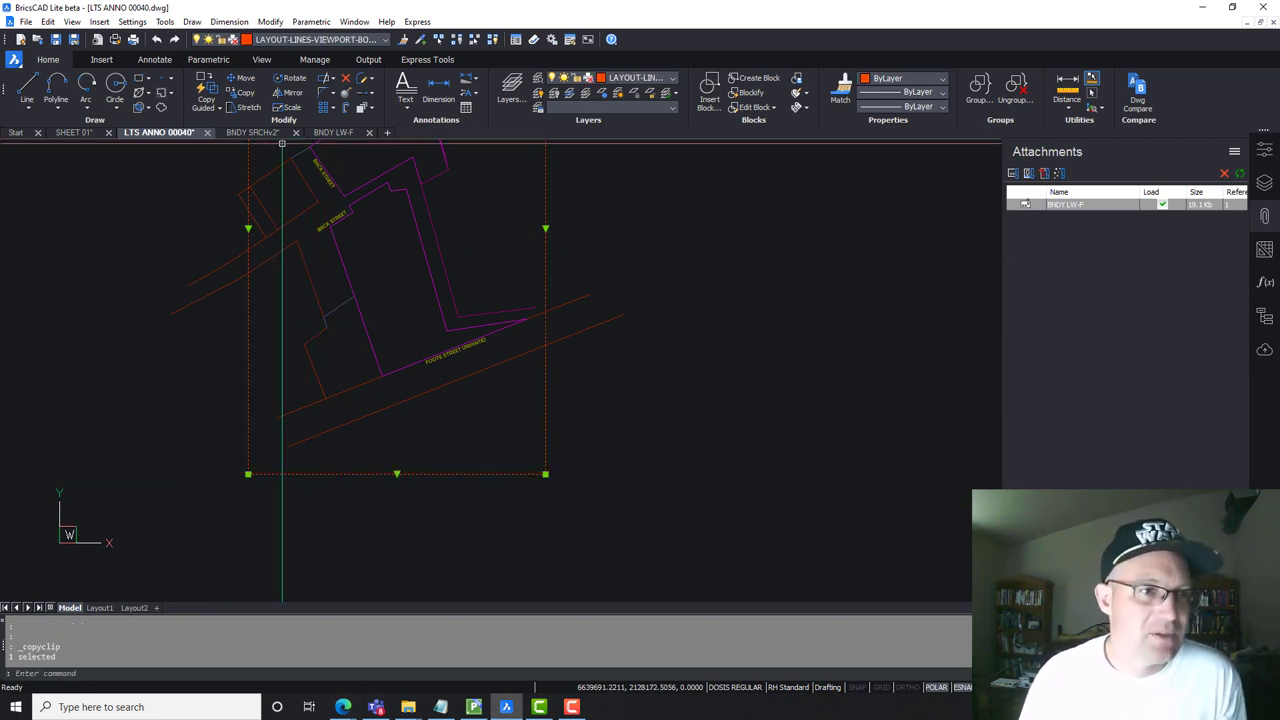
left_click(330, 133)
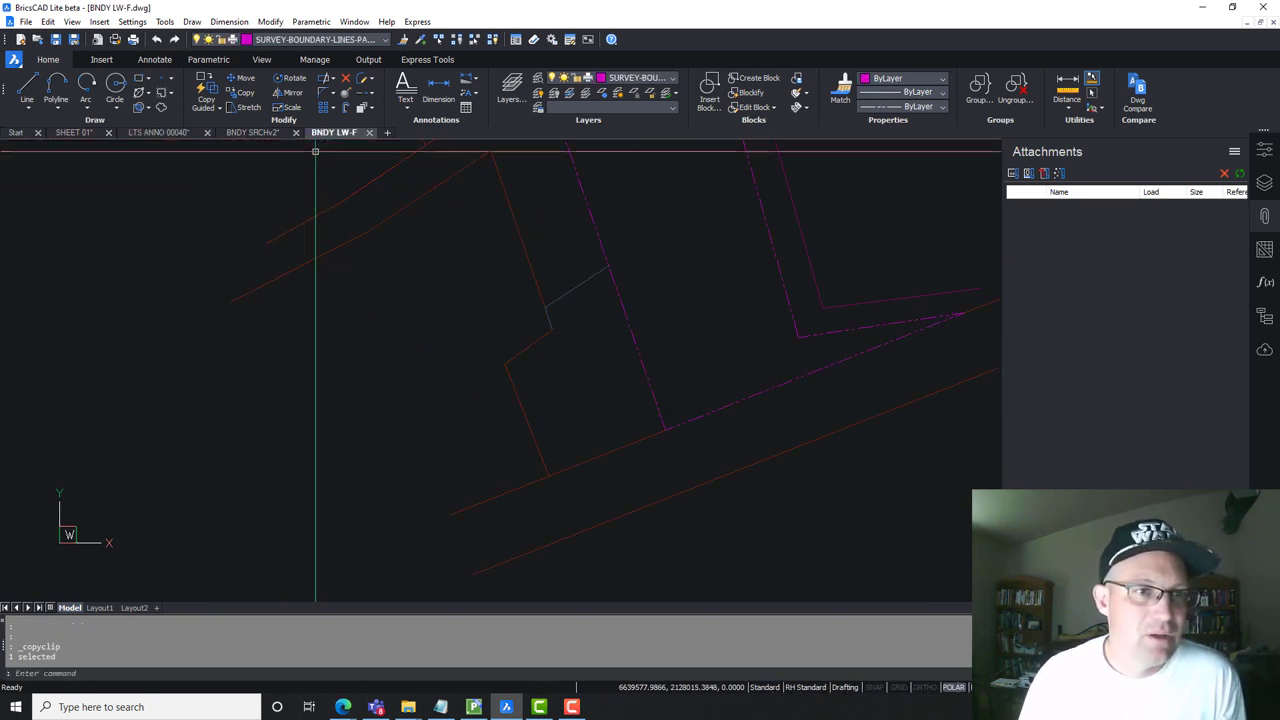
Step: Paste the viewport frame into BNDY LW-F at its original coordinates
left_click(52, 24)
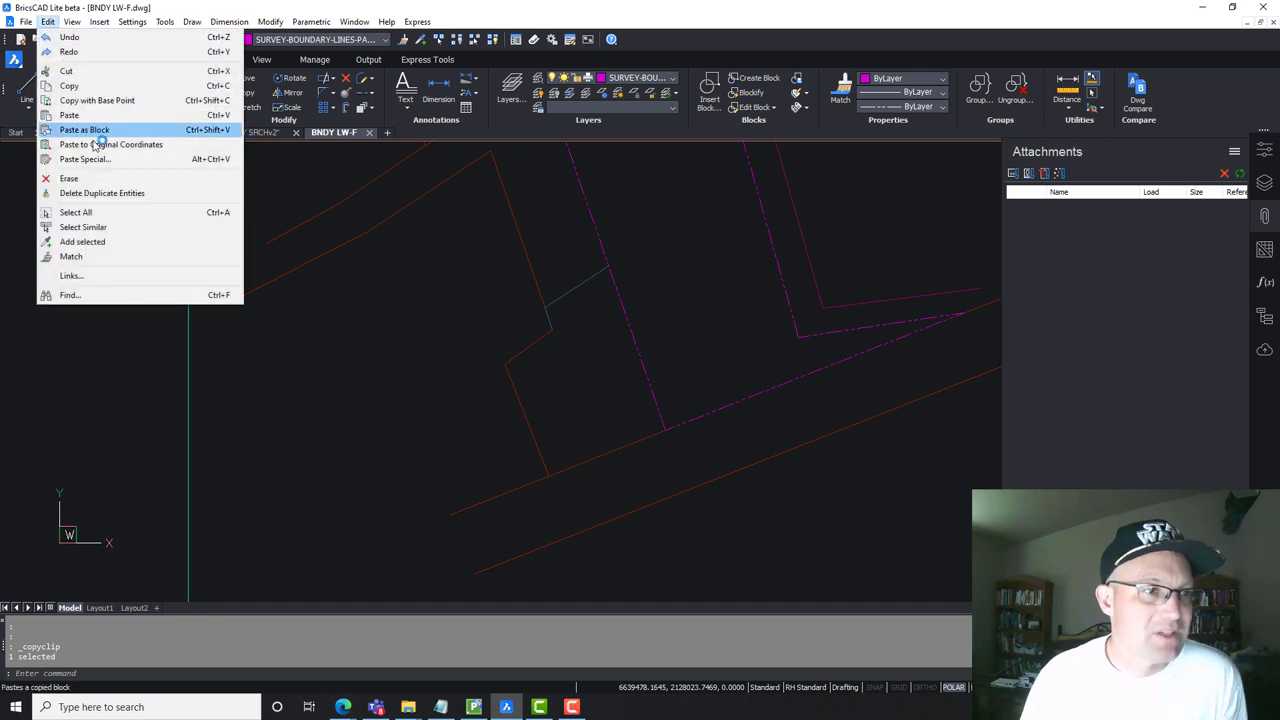
left_click(115, 143)
scroll(529, 326, "down", 3)
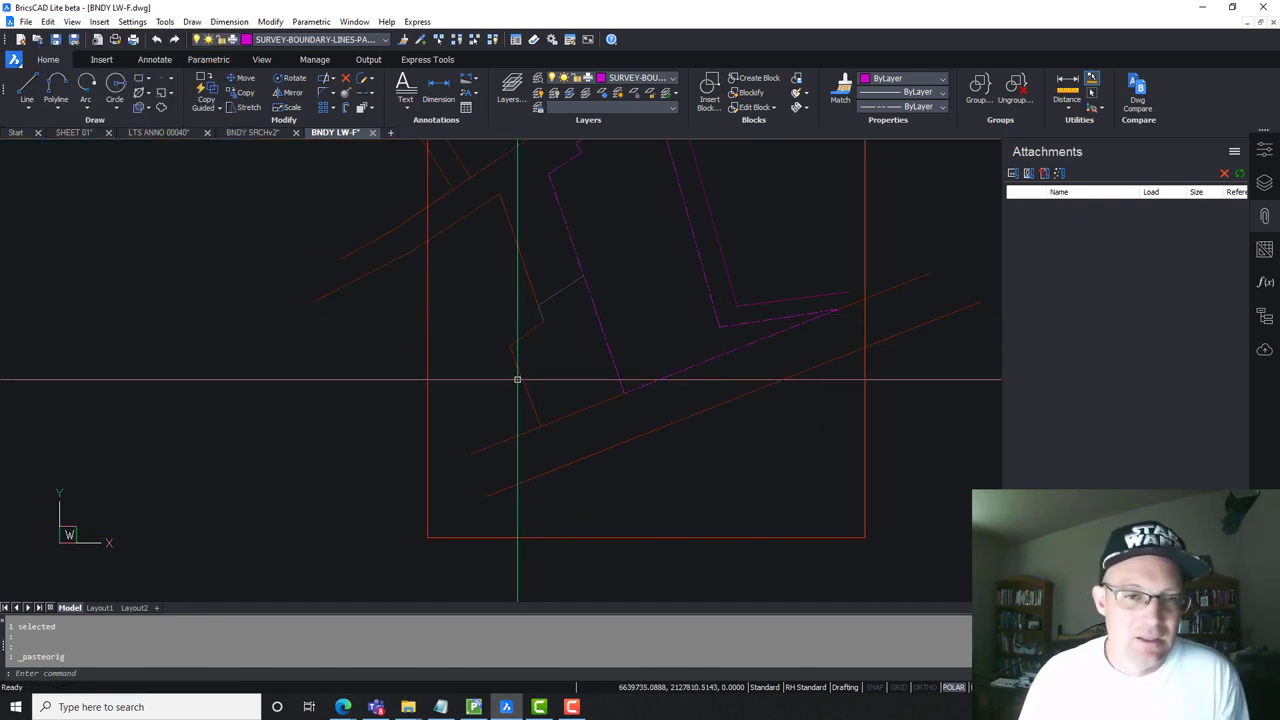
key("Escape")
scroll(424, 399, "up", 2)
middle_click_drag(420, 417, 445, 412)
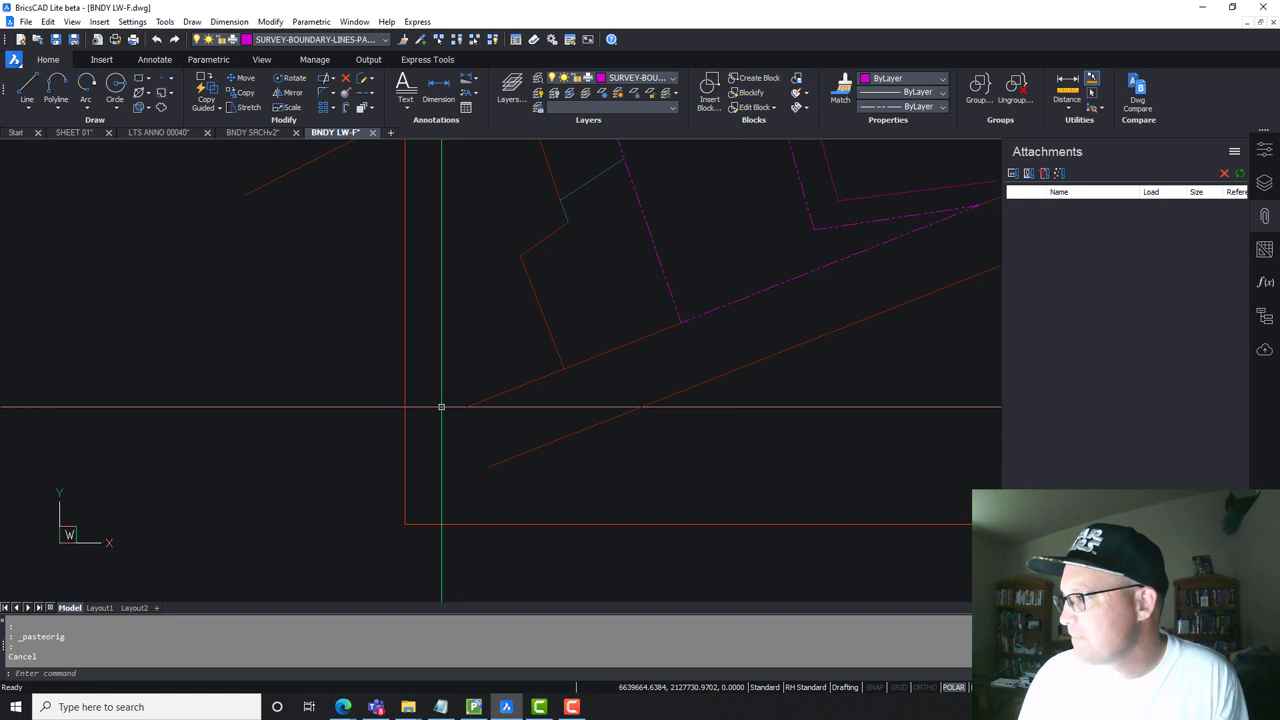
Step: Draw two short line segments near the parcel lines
mouse_move(518, 261)
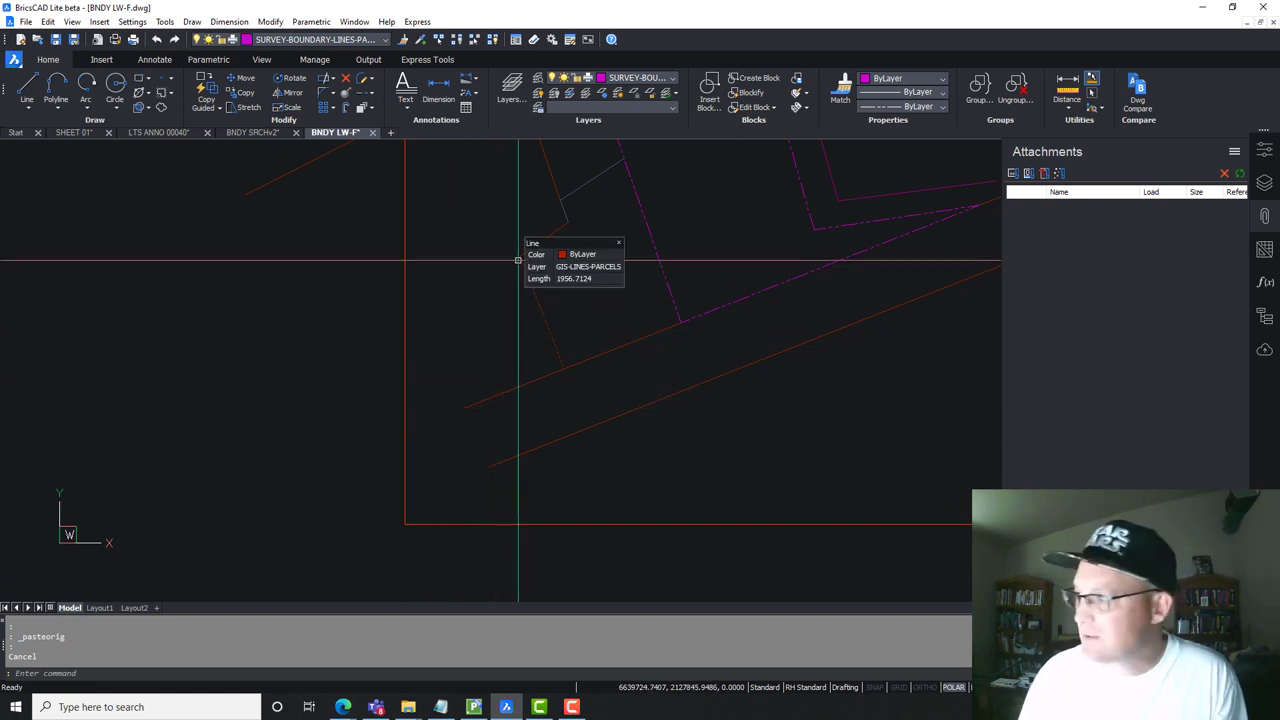
type("L")
key("Return")
left_click(518, 263)
key("Escape")
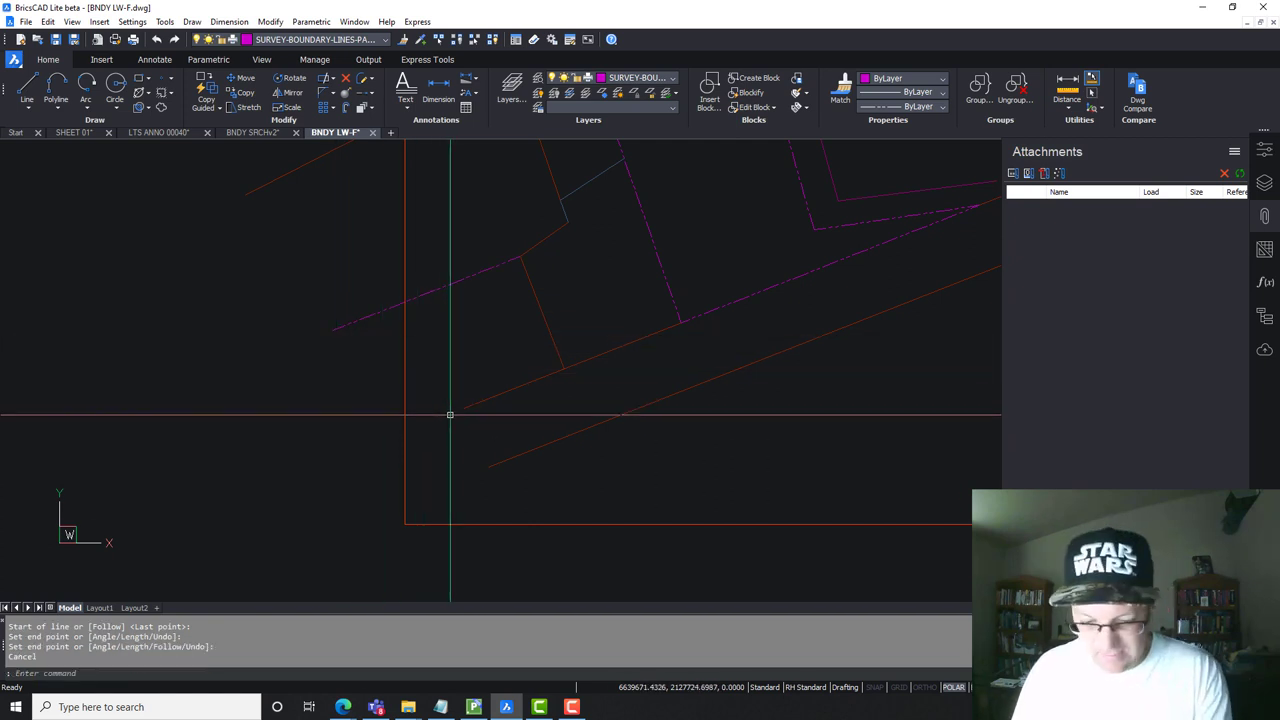
type("L")
key("Return")
left_click(386, 383)
key("Return")
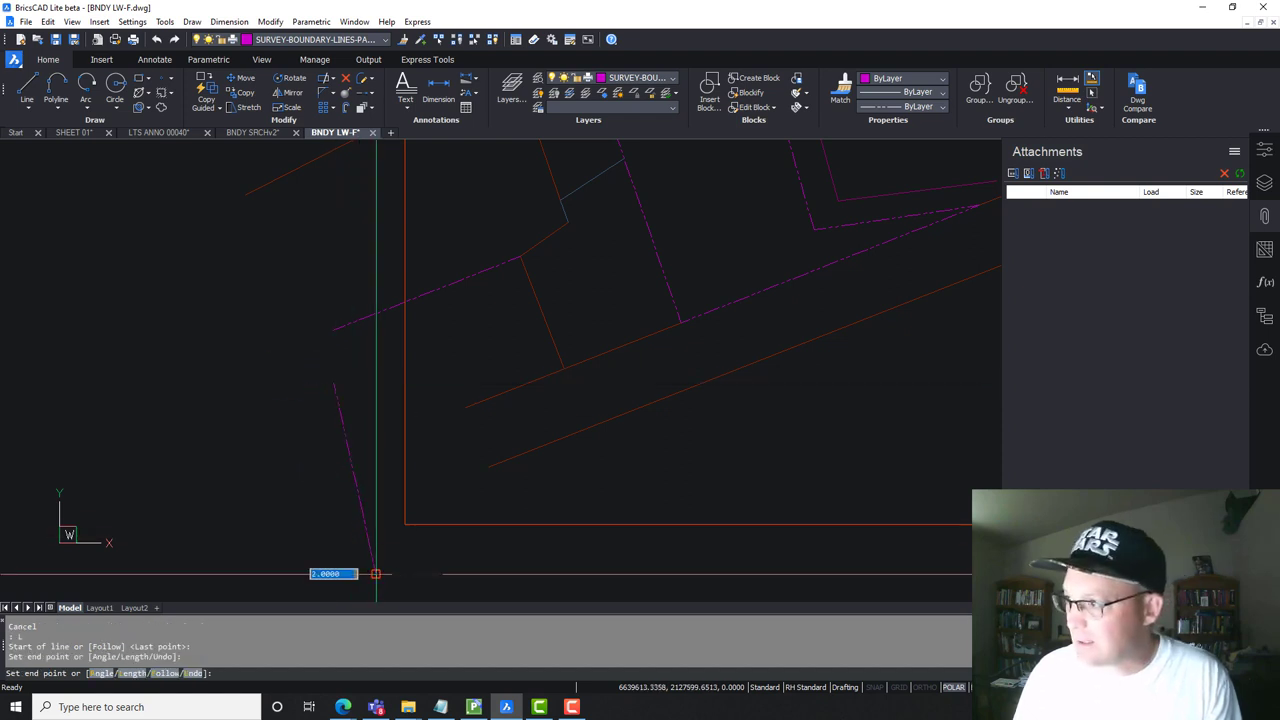
key("Escape")
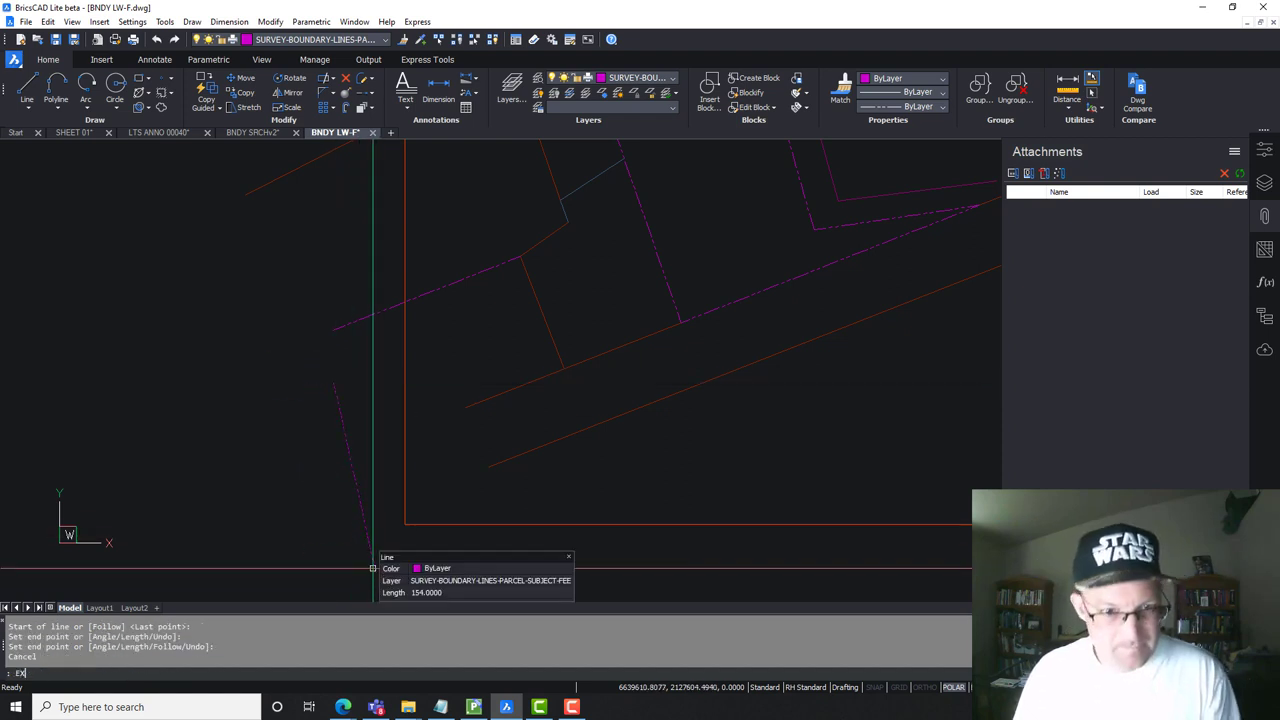
Step: Extend both southern orange lines to the pasted rectangle's edge
key("Return")
left_click(423, 452)
key("Return")
left_click(523, 471)
left_click(471, 381)
key("Escape")
middle_click_drag(463, 528, 449, 428)
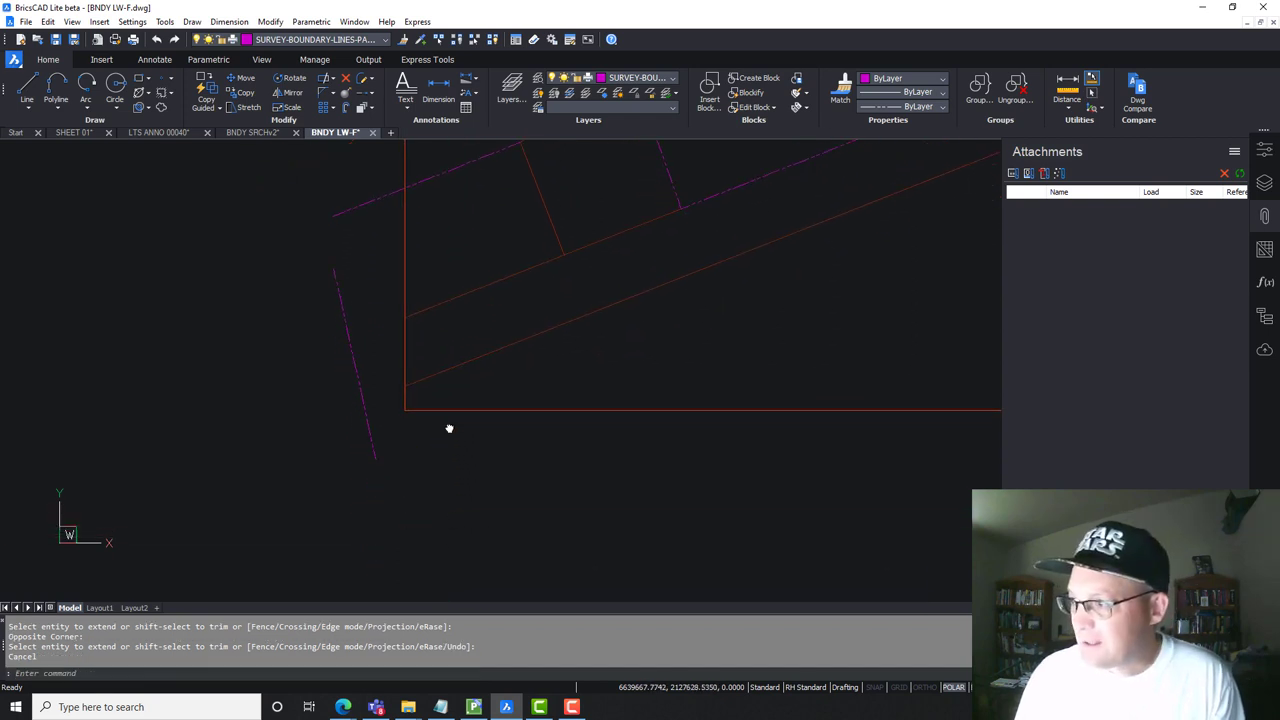